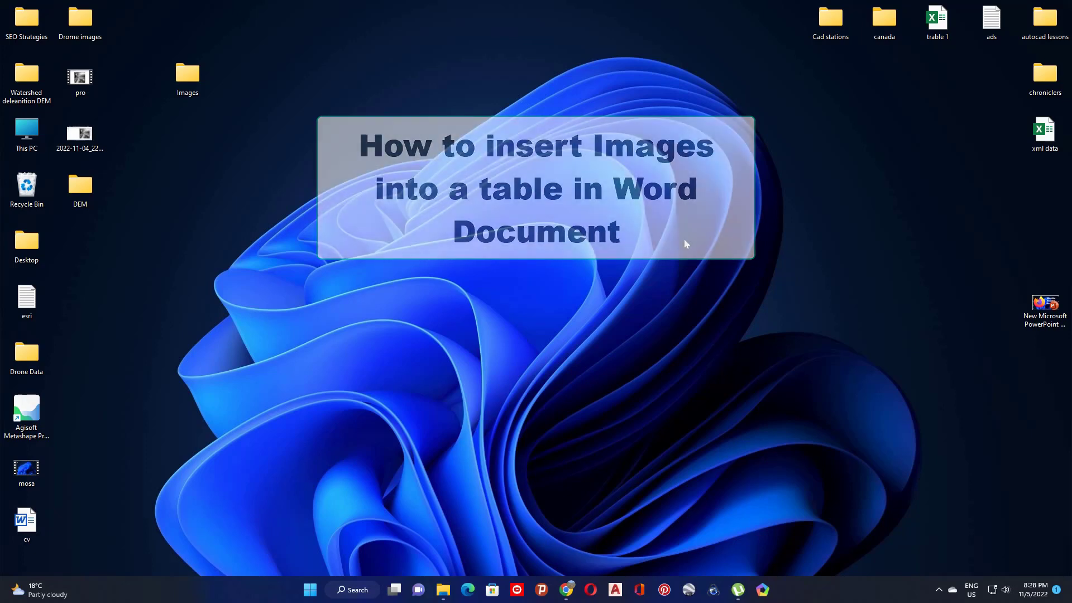
Step: Open the desktop Images folder and select the u office Word document
double_click(200, 87)
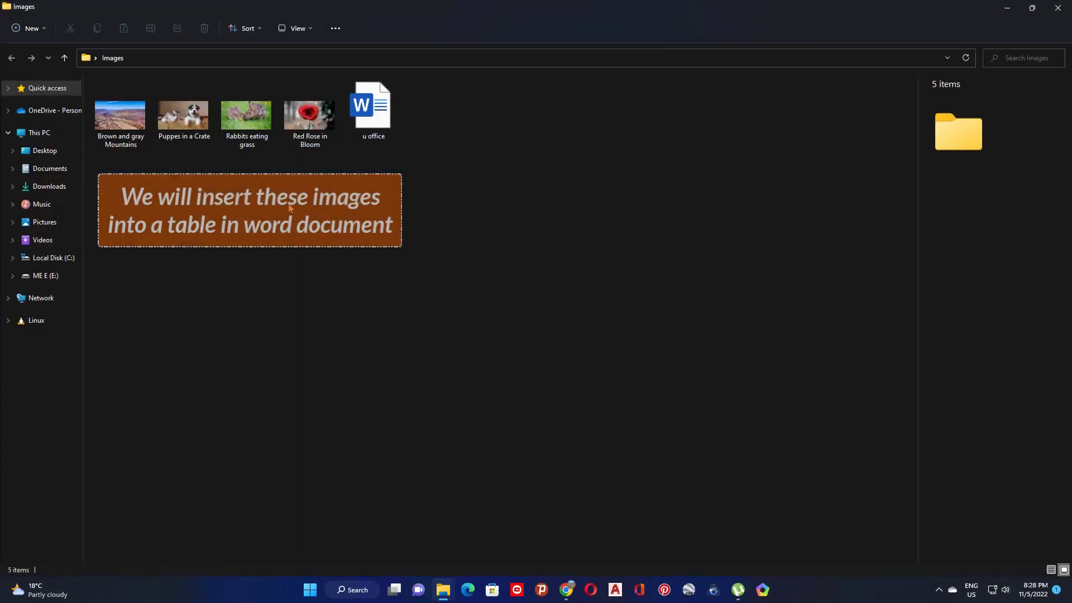
key("ctrl+a")
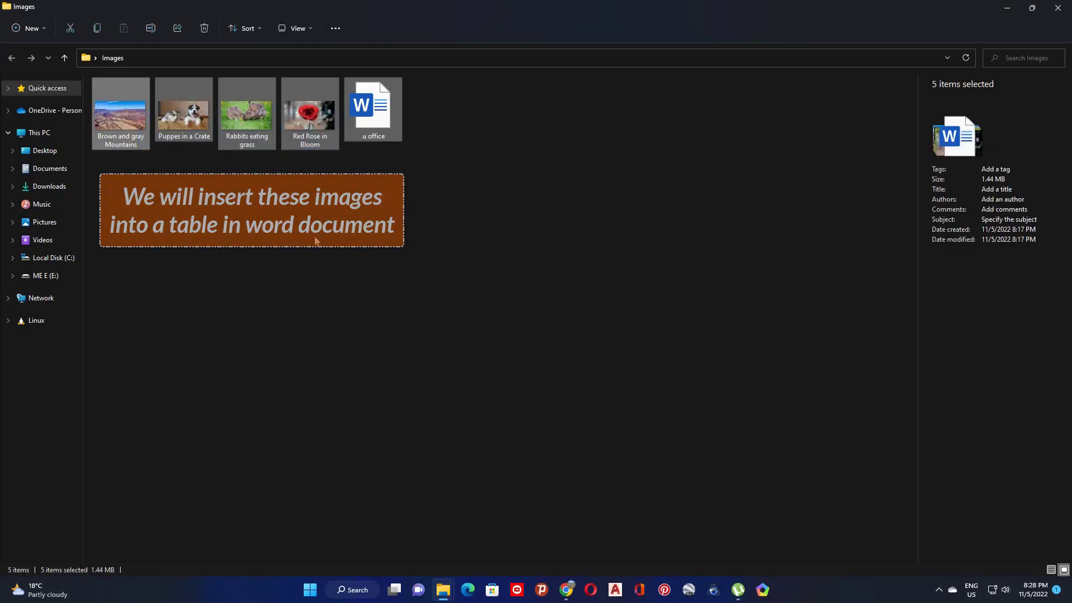
left_click(276, 171)
left_click(386, 116)
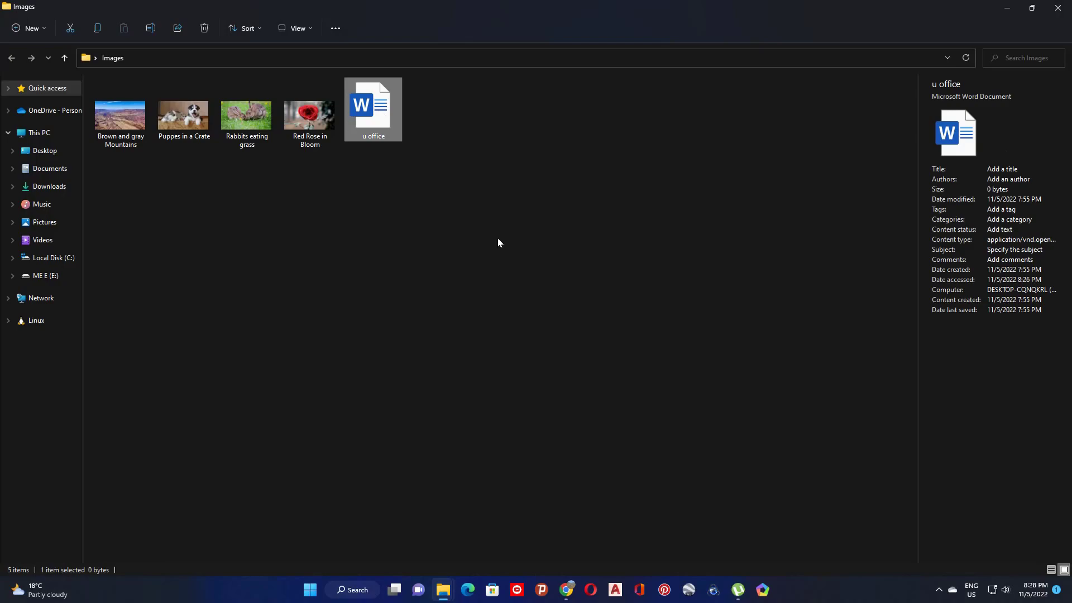
Step: Open u office in Word, zoom to 148%, and insert a 3-column by 2-row table
double_click(386, 115)
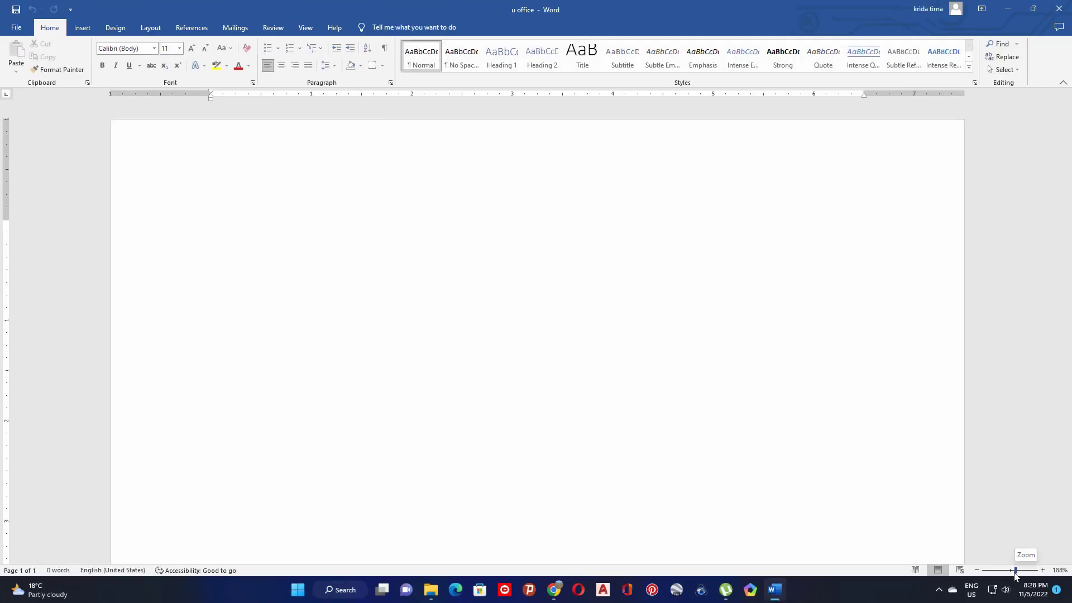
left_click_drag(1014, 571, 1013, 570)
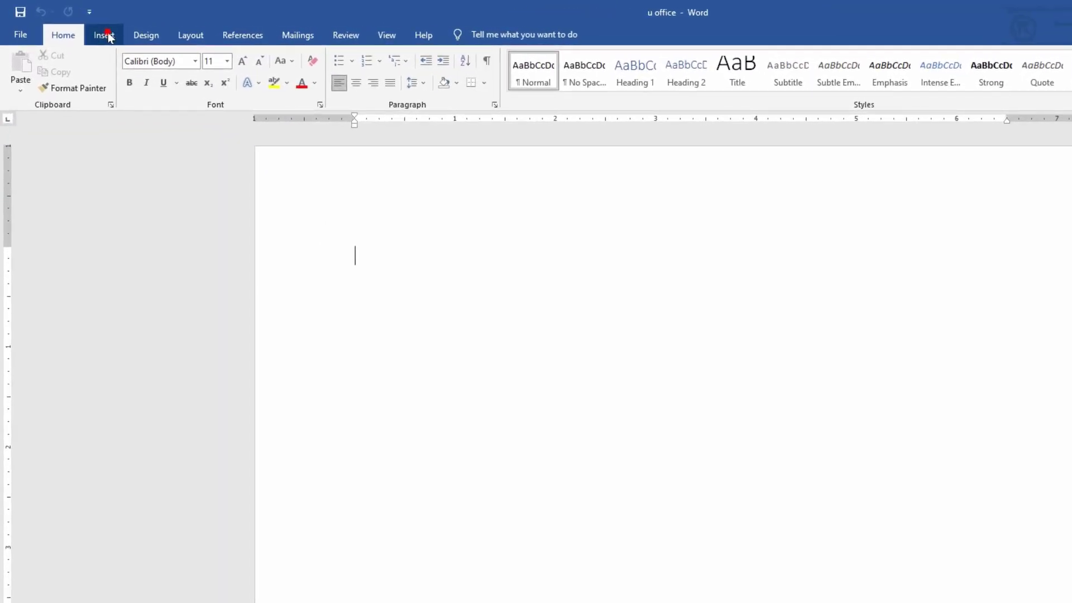
left_click(106, 35)
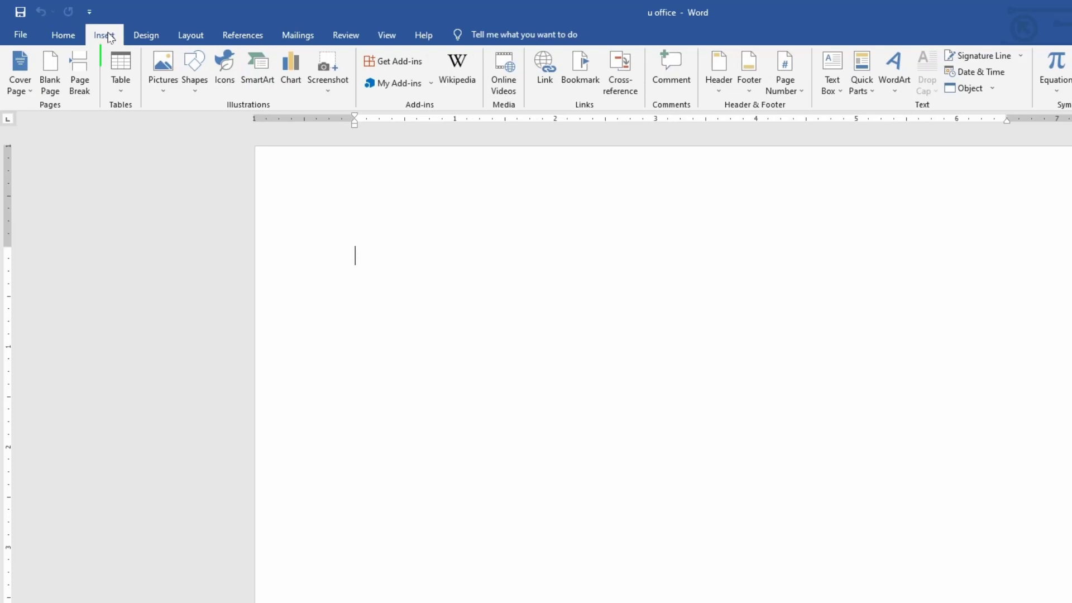
left_click(128, 93)
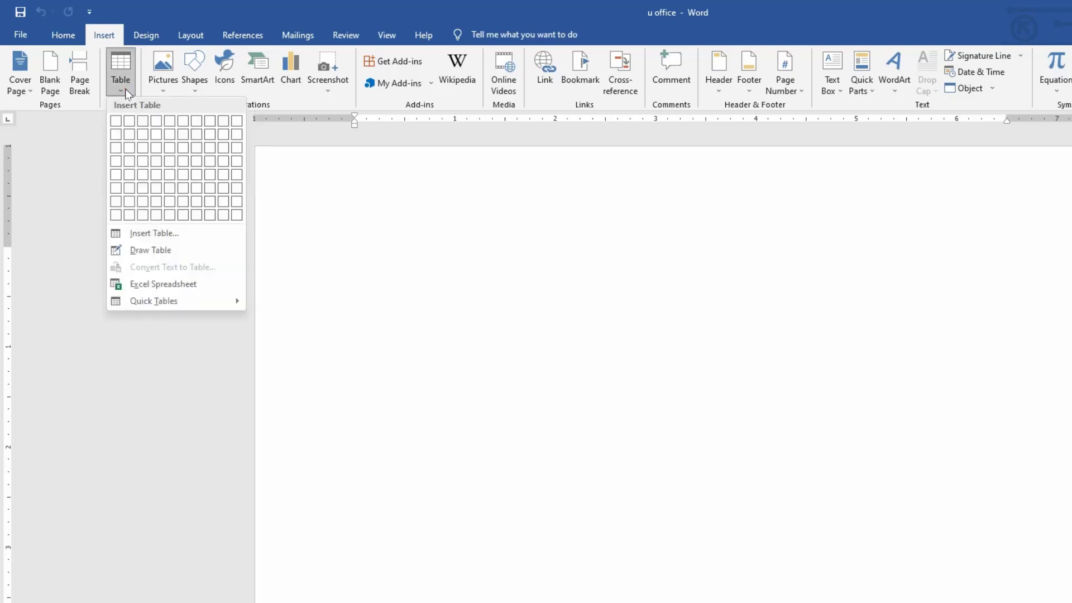
left_click(143, 135)
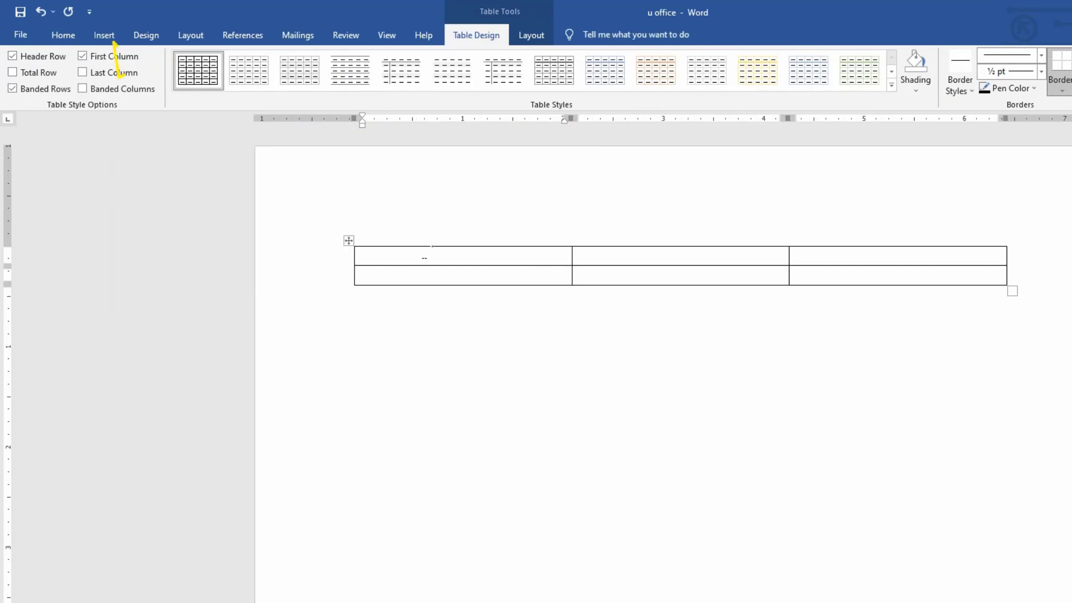
Step: Insert the 'Brown and gray Mountains' photo from Desktop > Images into the first cell
left_click(104, 35)
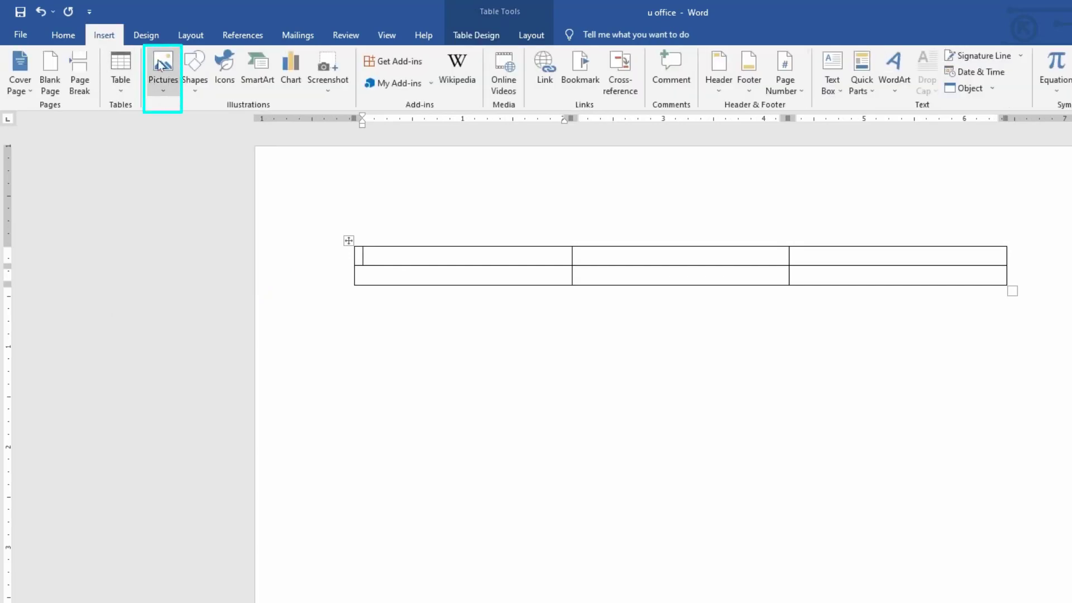
left_click(170, 93)
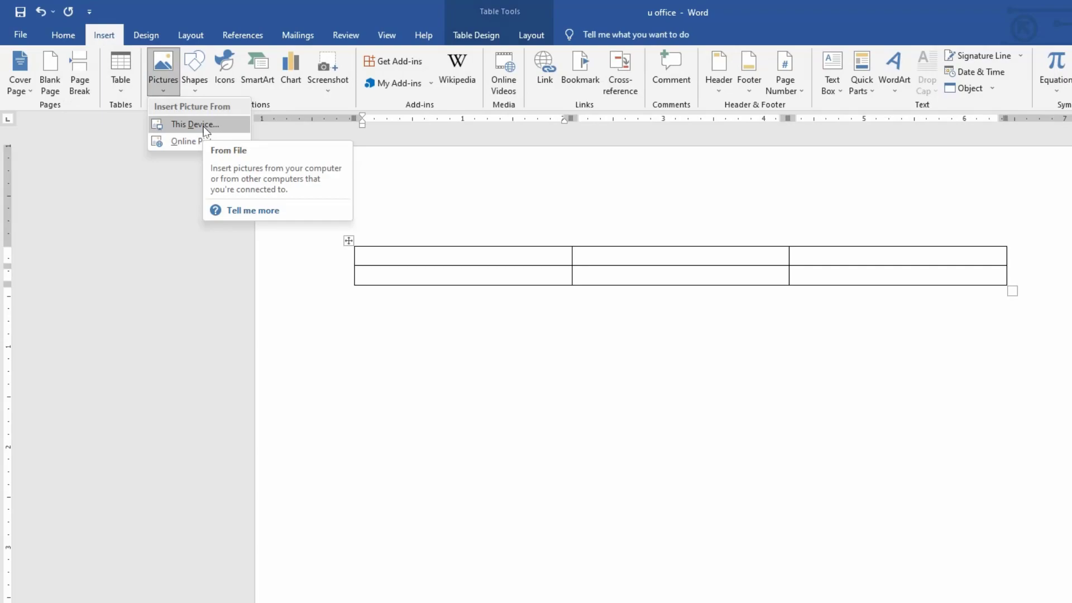
left_click(195, 124)
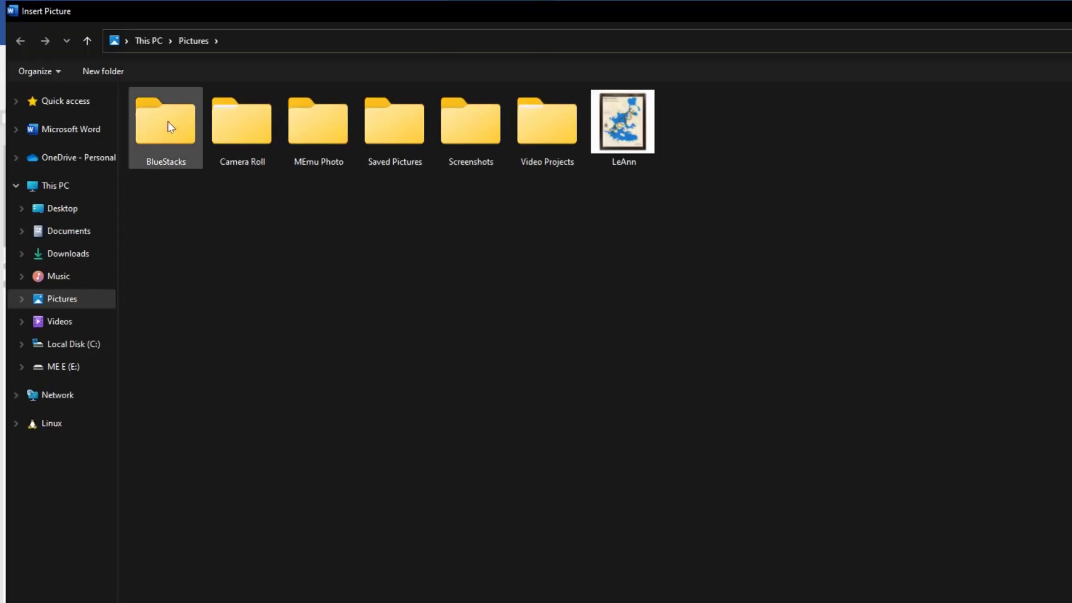
left_click(62, 209)
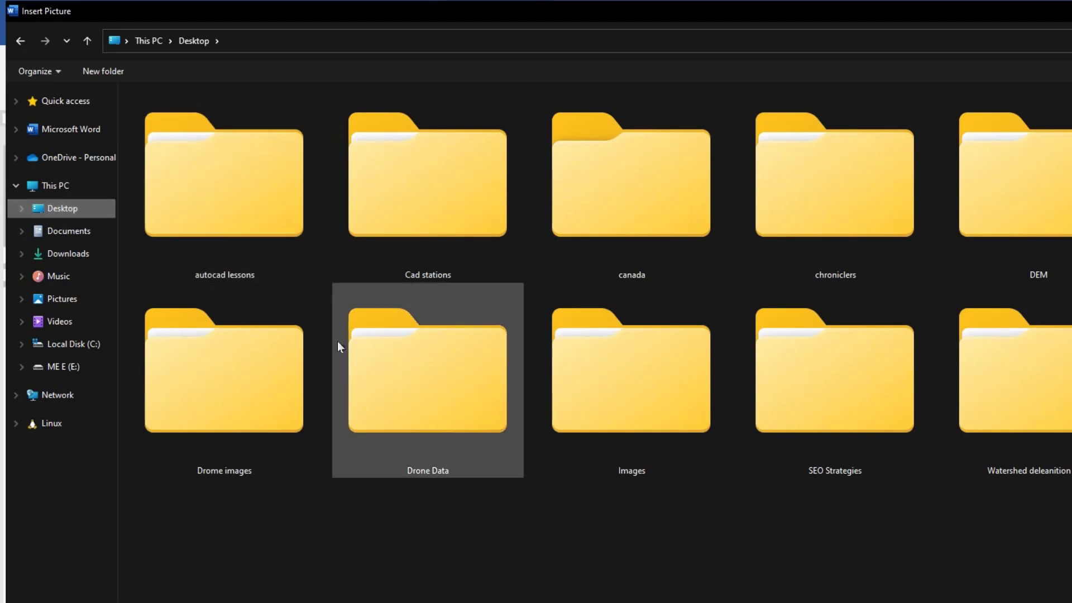
double_click(652, 393)
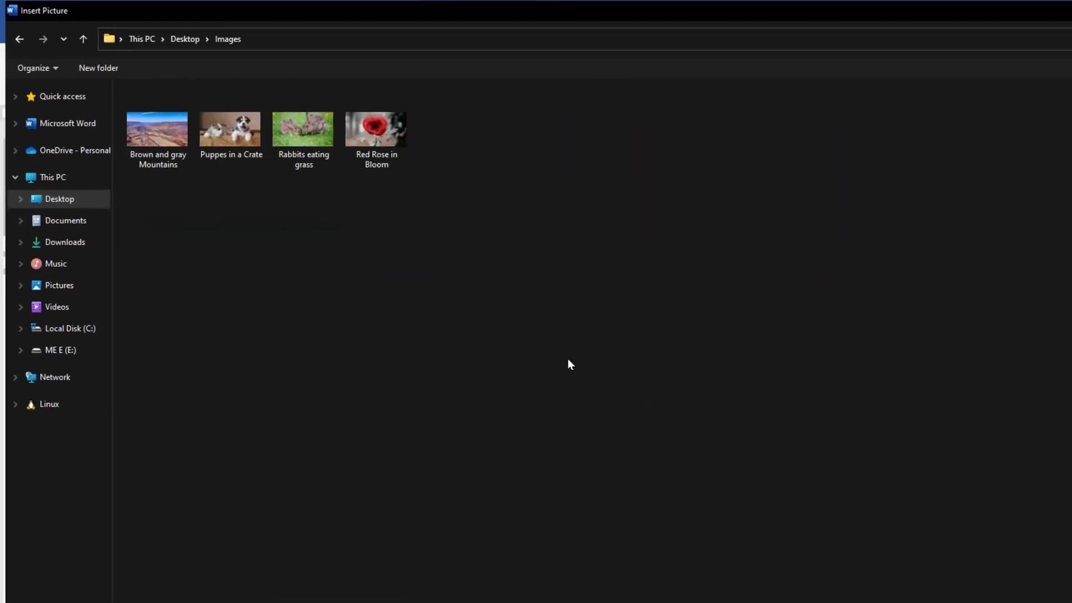
left_click(129, 121)
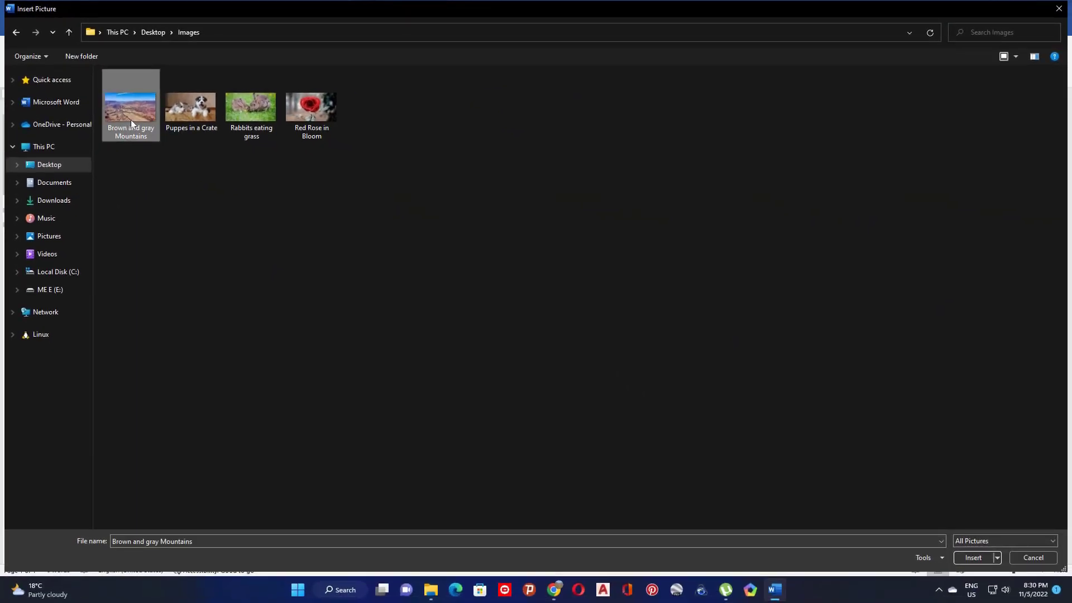
mouse_move(156, 130)
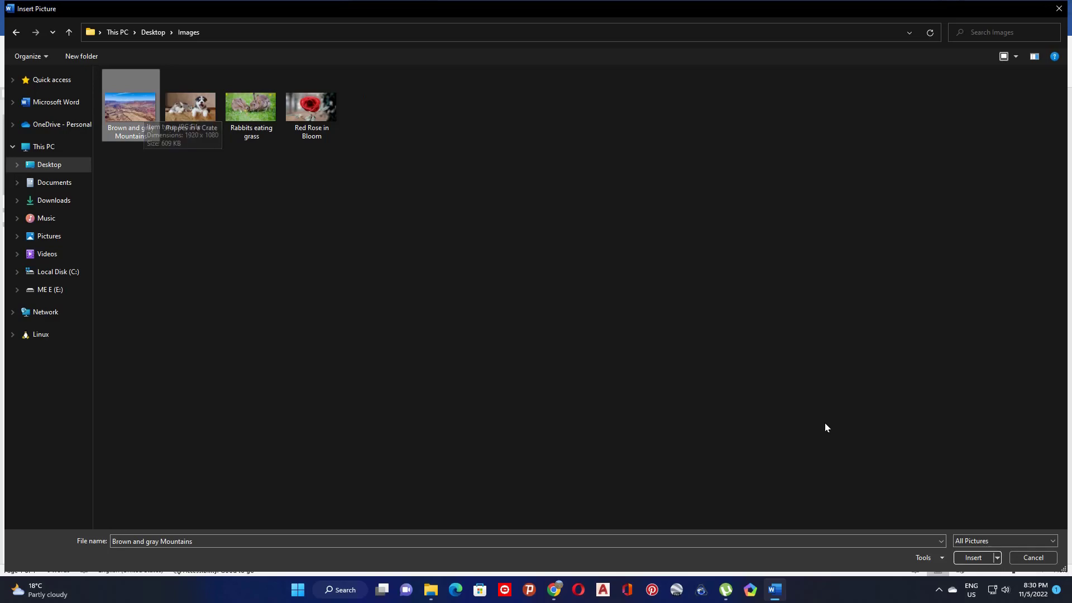
left_click(974, 558)
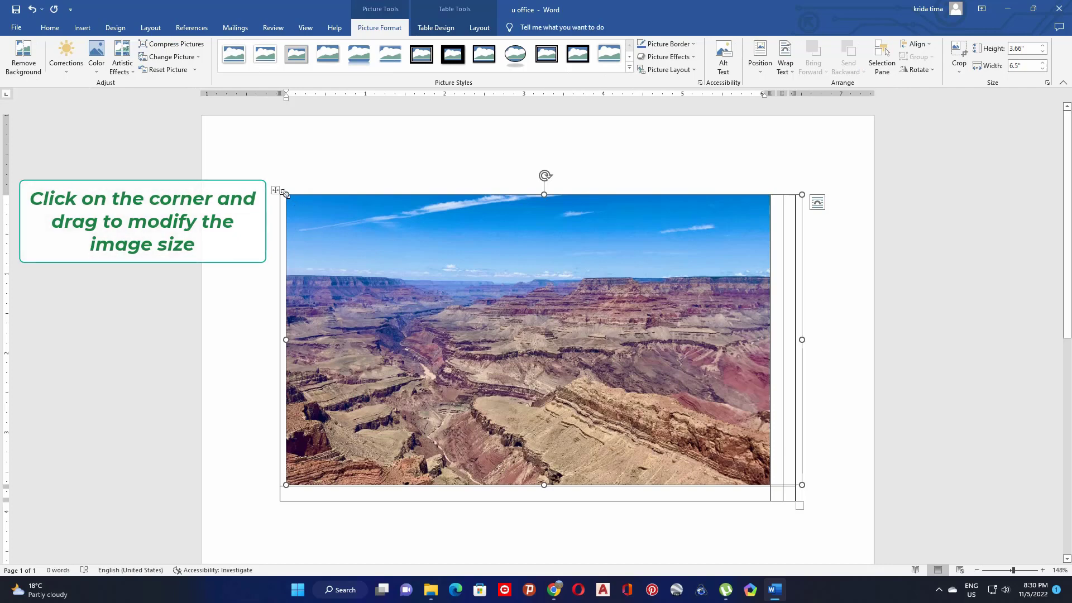
Step: Resize the mountain photo from its corners to fit the first cell, undoing the final resize
left_click_drag(285, 194, 490, 314)
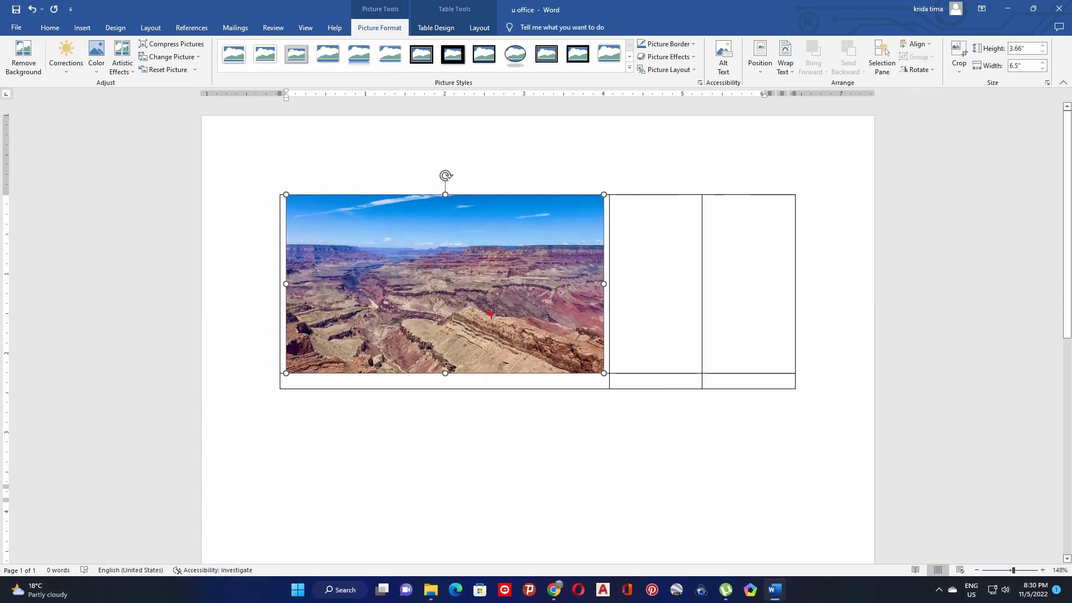
left_click_drag(490, 313, 525, 329)
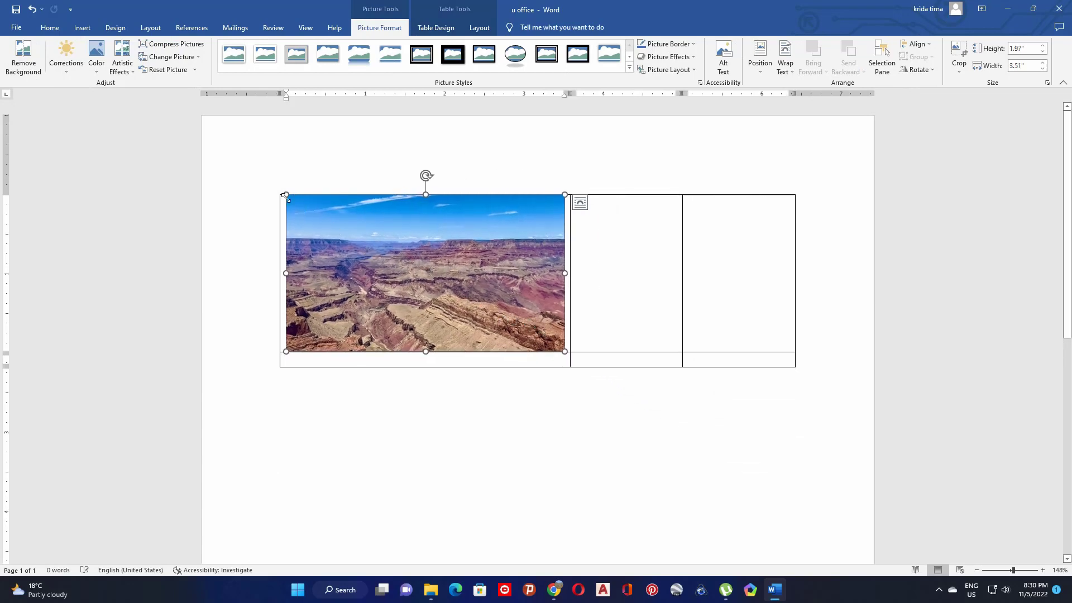
left_click_drag(286, 197, 407, 261)
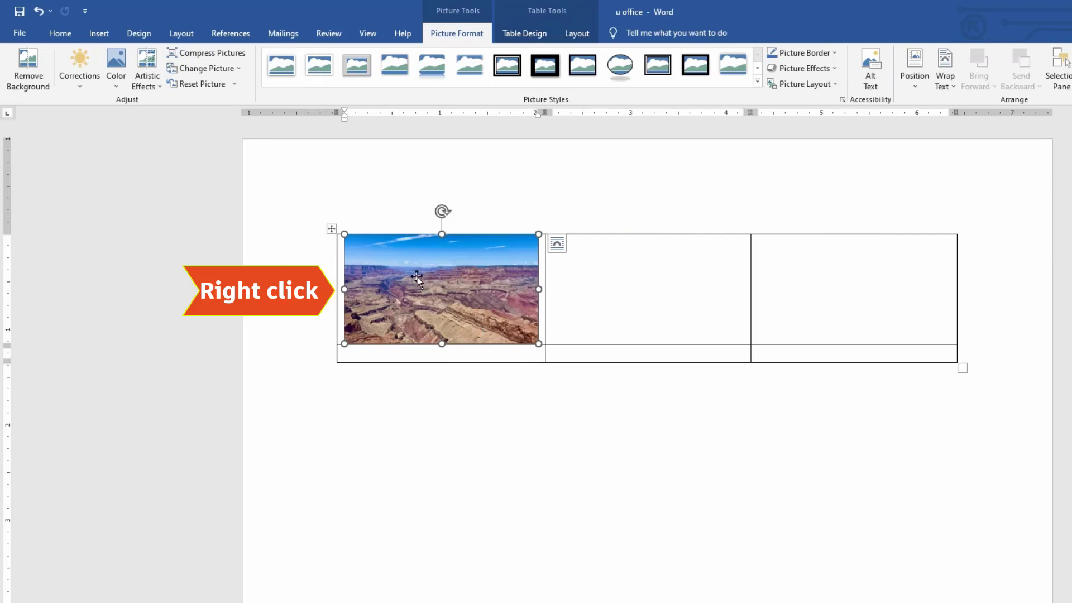
key("ctrl+z")
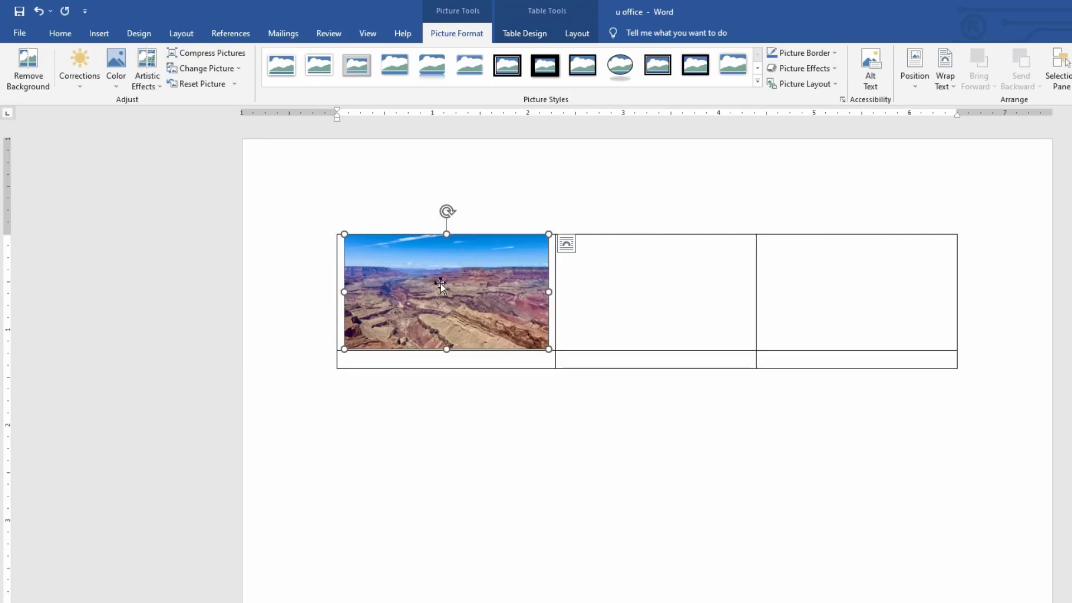
Step: Caption the mountain photo 'Figure 1 Brown and gray Mountains', keeping the Figure label
right_click(441, 285)
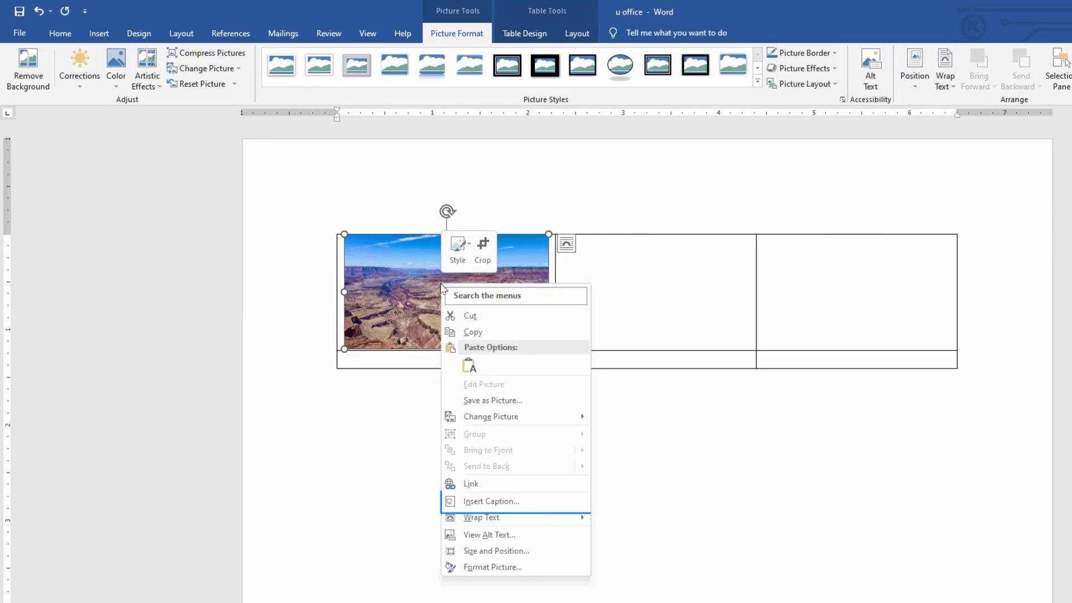
left_click(494, 502)
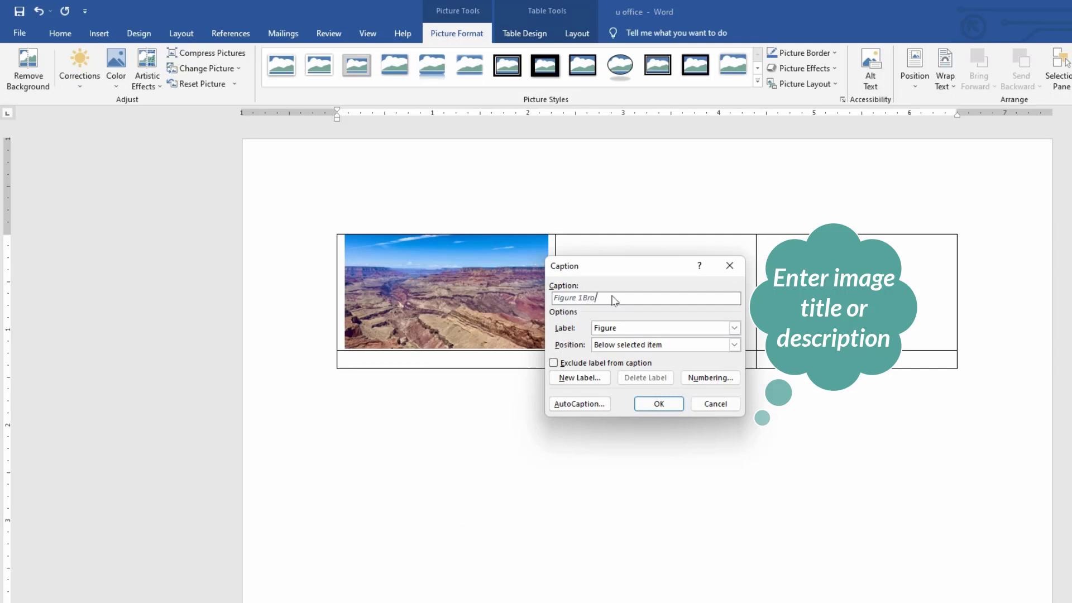
type("wn and gray Mountains")
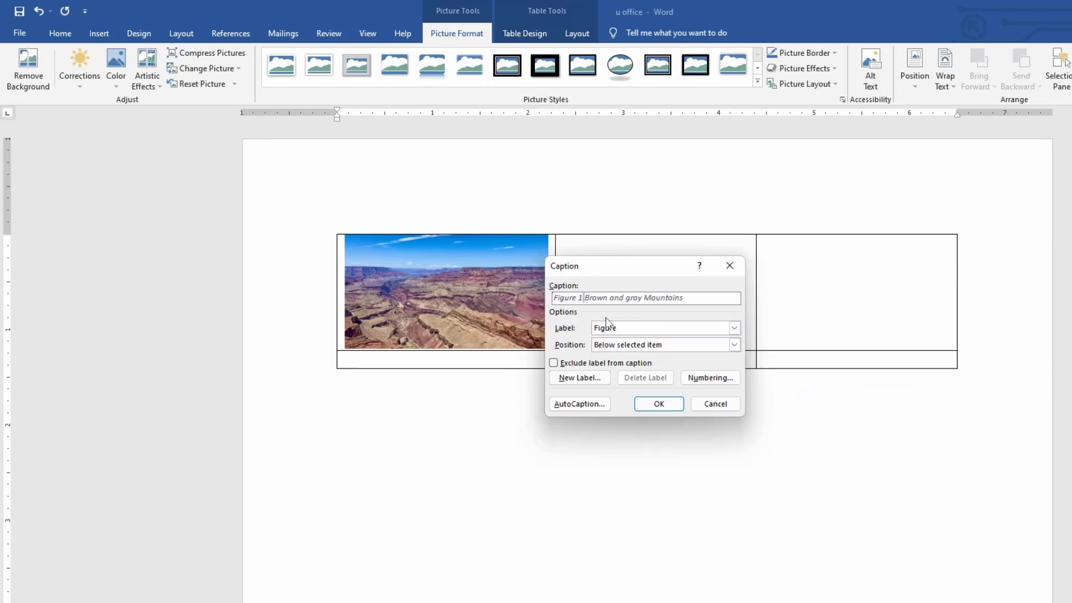
left_click(553, 363)
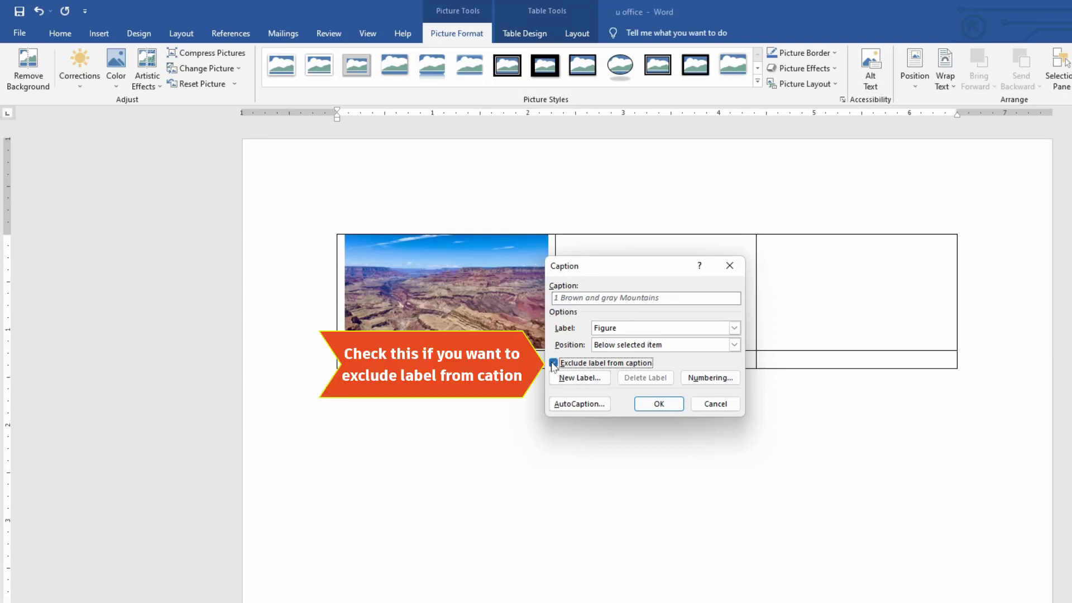
left_click(554, 363)
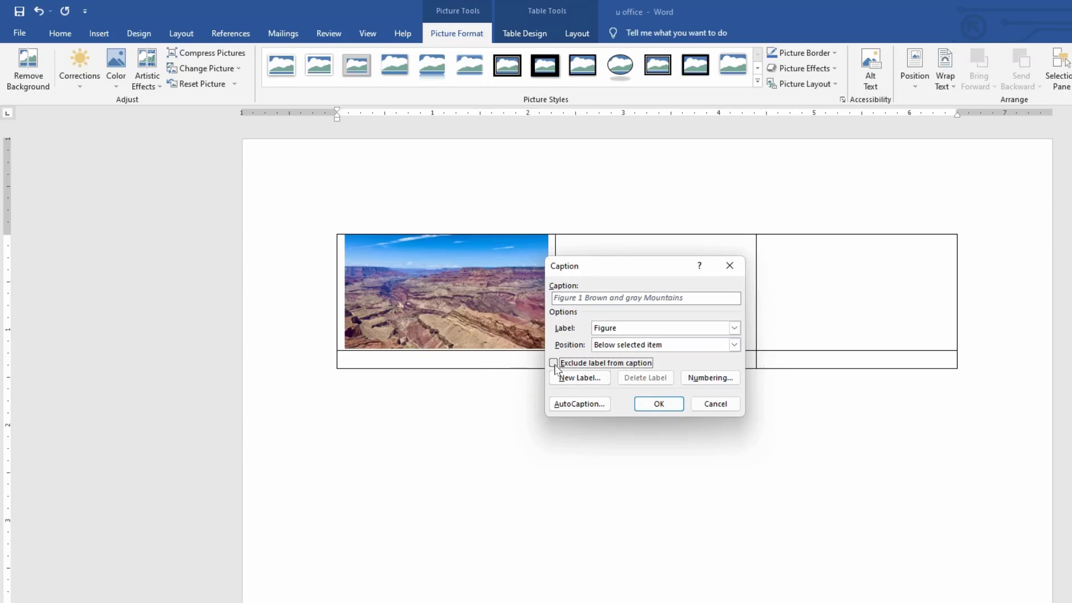
left_click(658, 404)
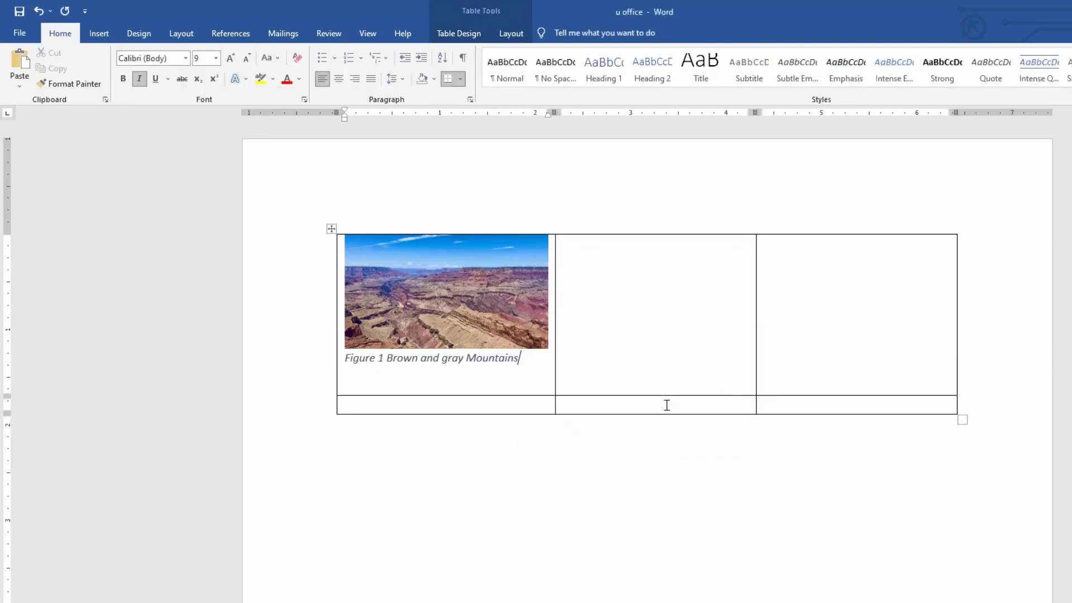
Step: Delete the blank line under the caption and add space before the mountains photo's paragraph
left_click(427, 382)
key("BackSpace")
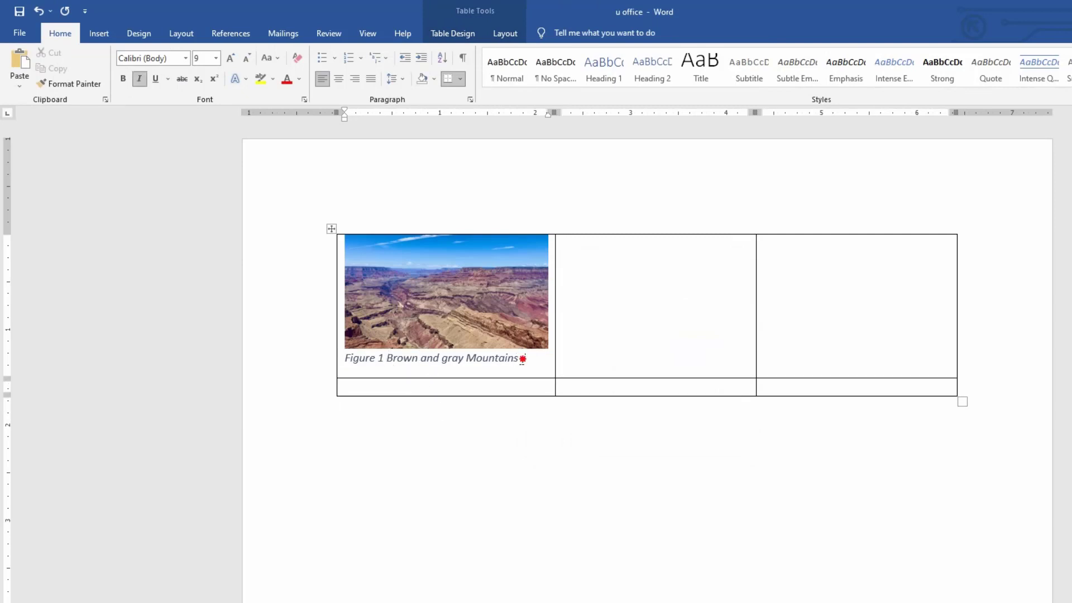
left_click(488, 280)
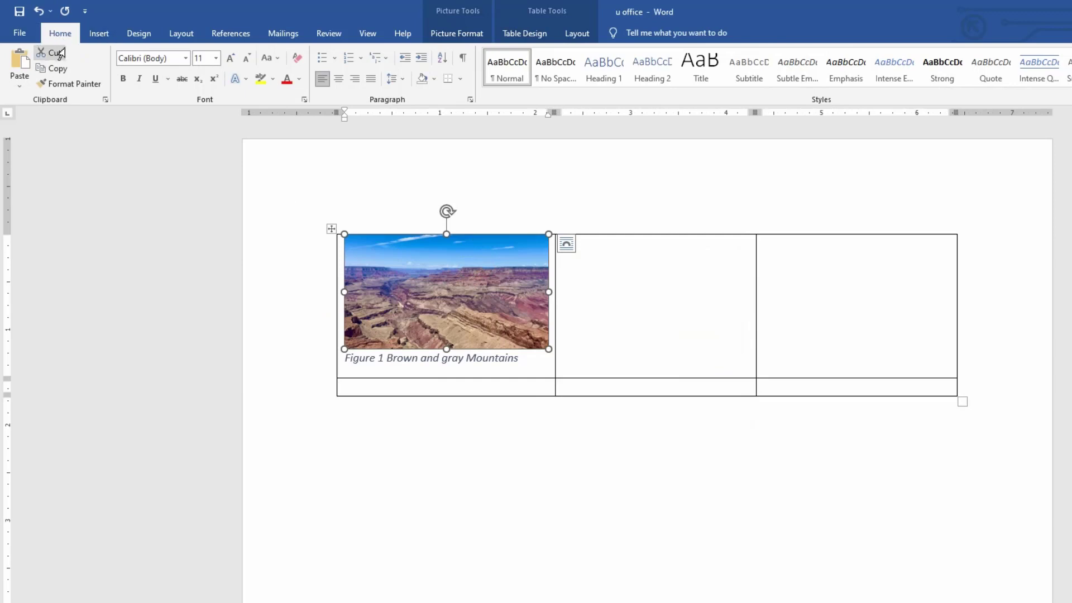
left_click(402, 82)
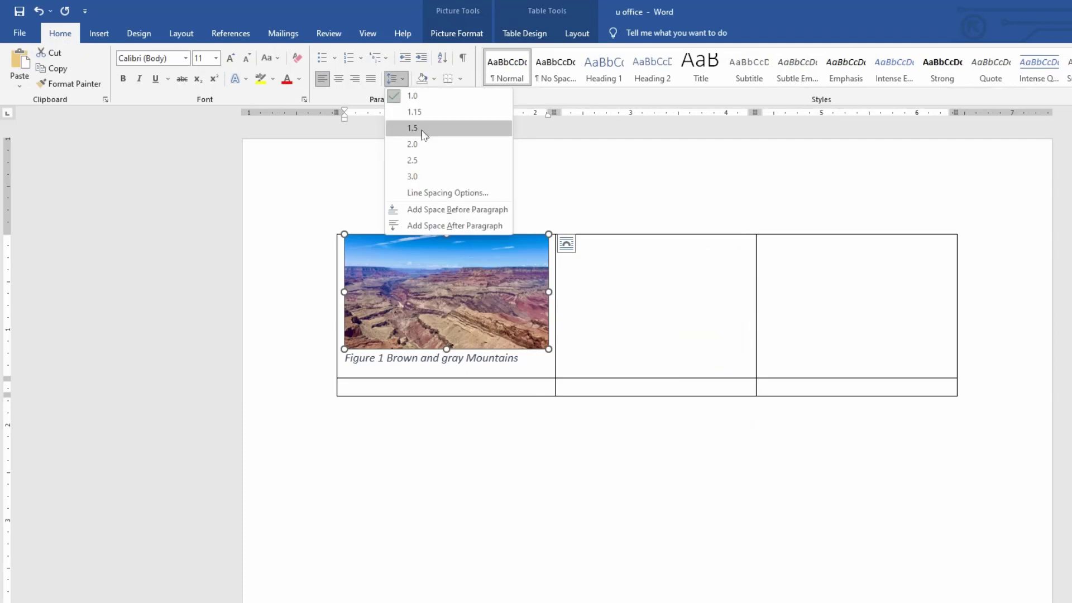
left_click(446, 210)
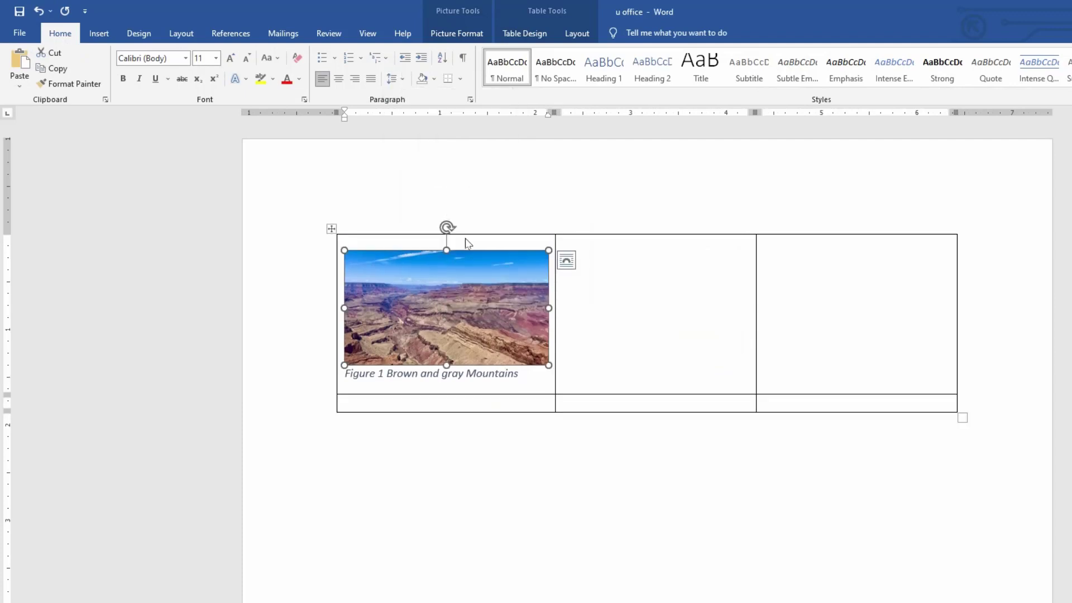
left_click(594, 325)
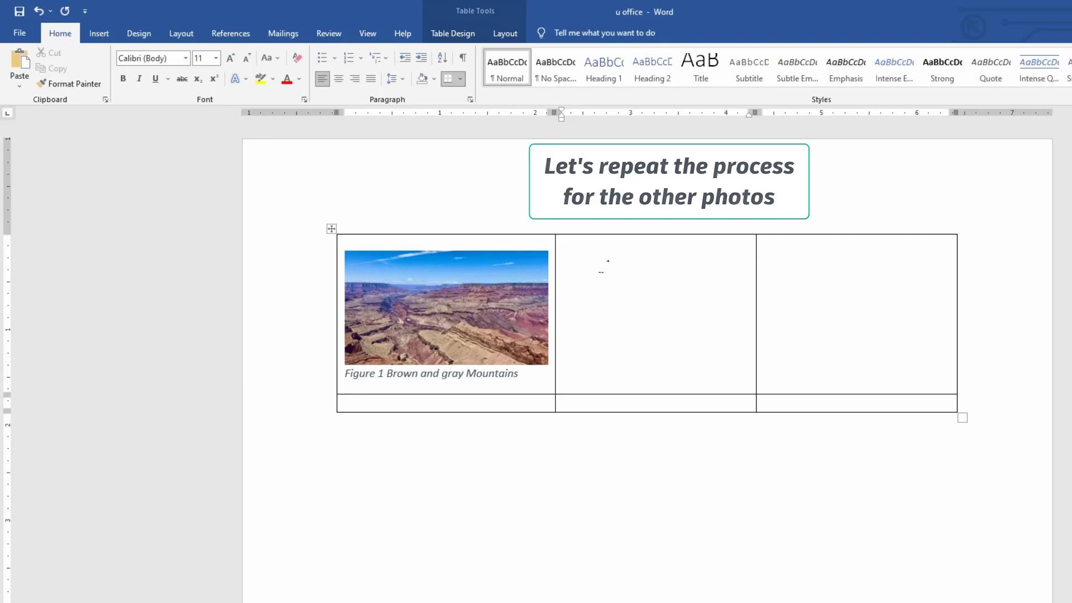
Step: Insert the 'Puppes in a Crate' photo from the Images folder into the second cell
left_click(107, 41)
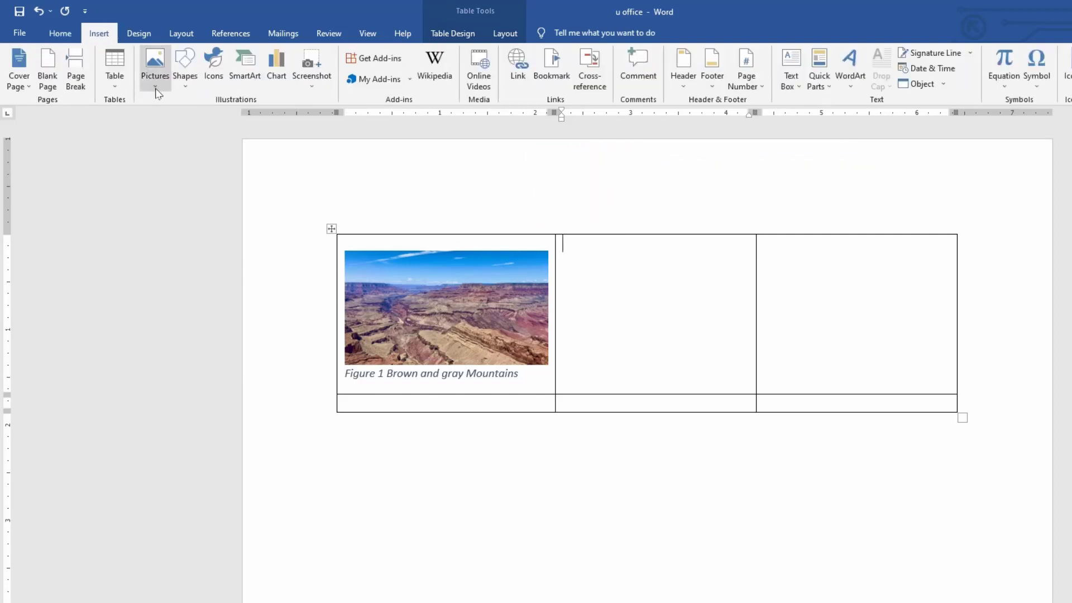
left_click(156, 86)
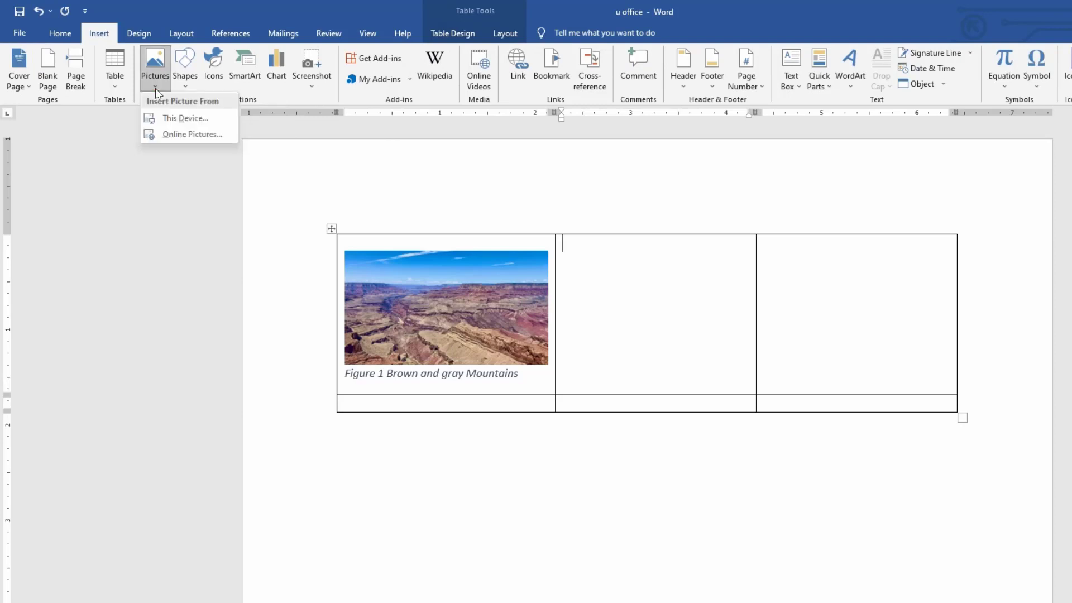
left_click(199, 118)
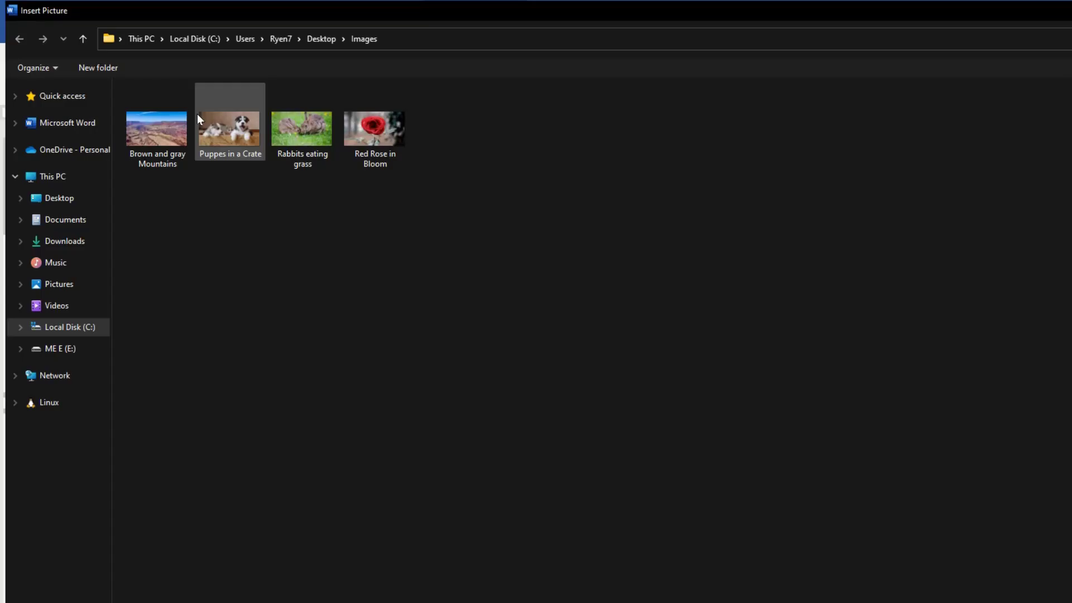
left_click(224, 130)
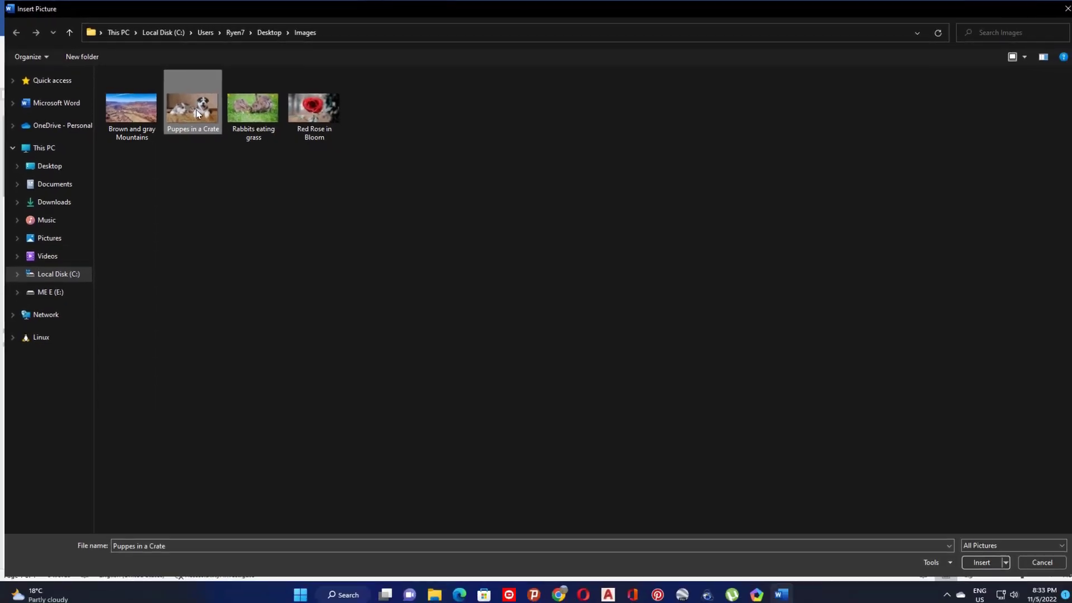
left_click(975, 558)
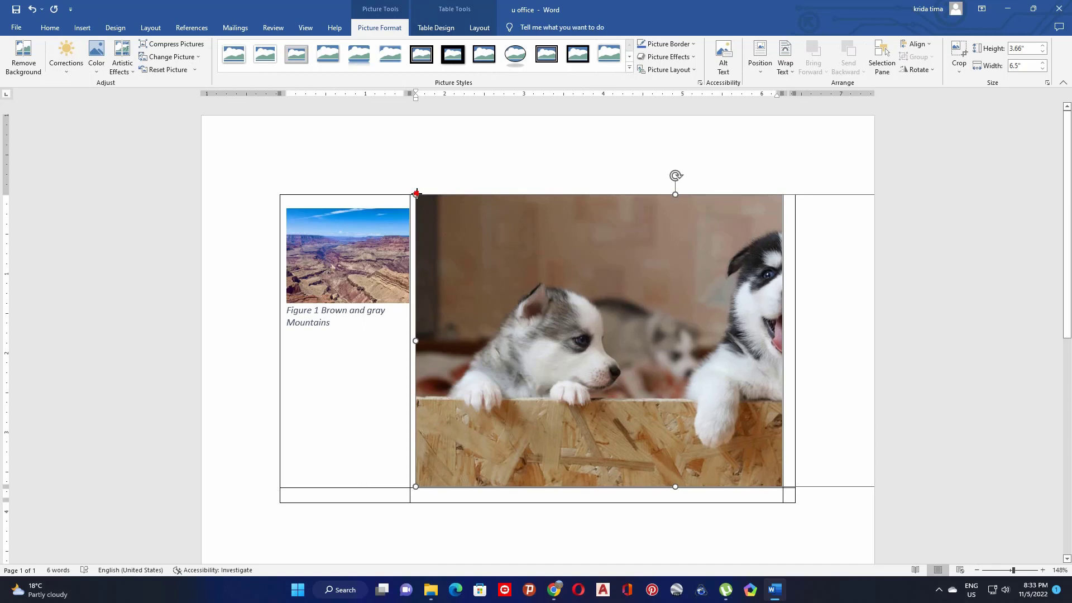
Step: Shrink the puppies photo to 1.17" by 2.08" so it fits the second cell
mouse_move(417, 194)
left_mouse_down()
mouse_move(587, 322)
mouse_move(472, 201)
mouse_move(497, 212)
left_mouse_up()
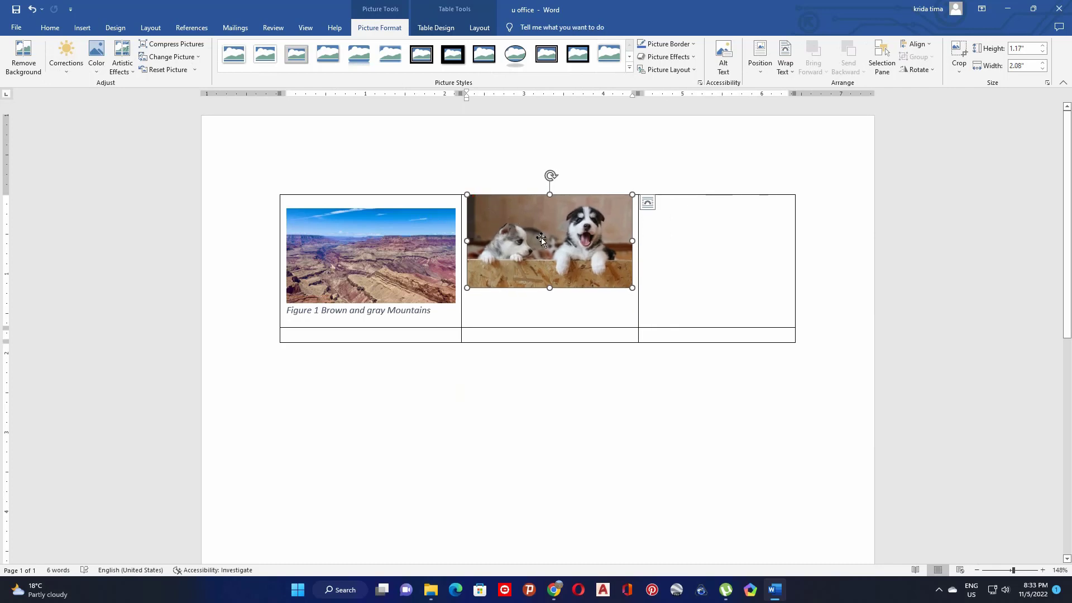
mouse_move(345, 195)
left_click(48, 29)
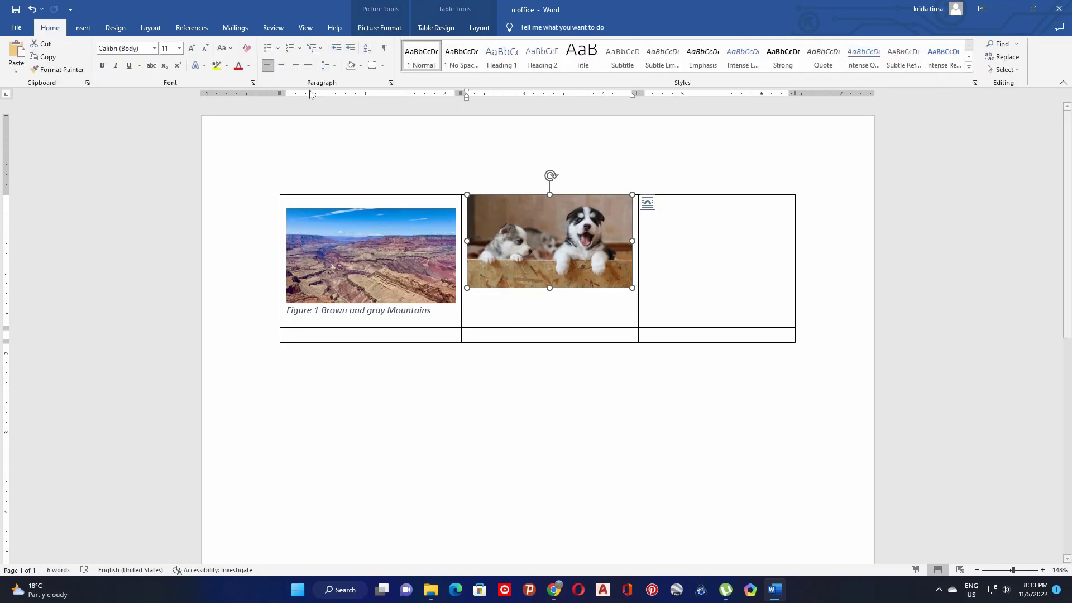
Step: Add space before the puppies photo's paragraph to line it up with the mountains photo
left_click(334, 68)
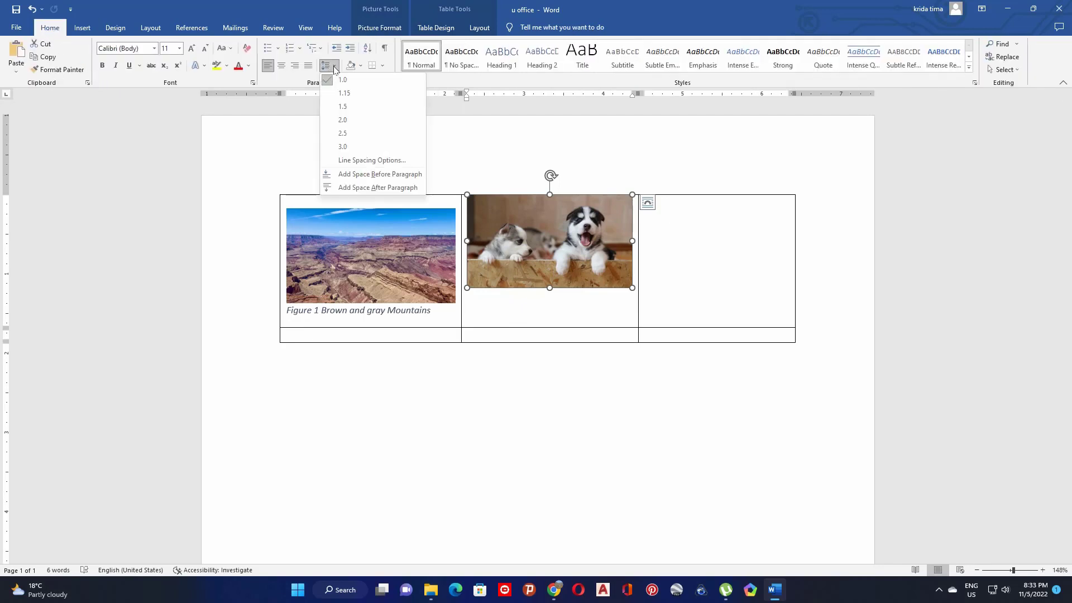
left_click(362, 177)
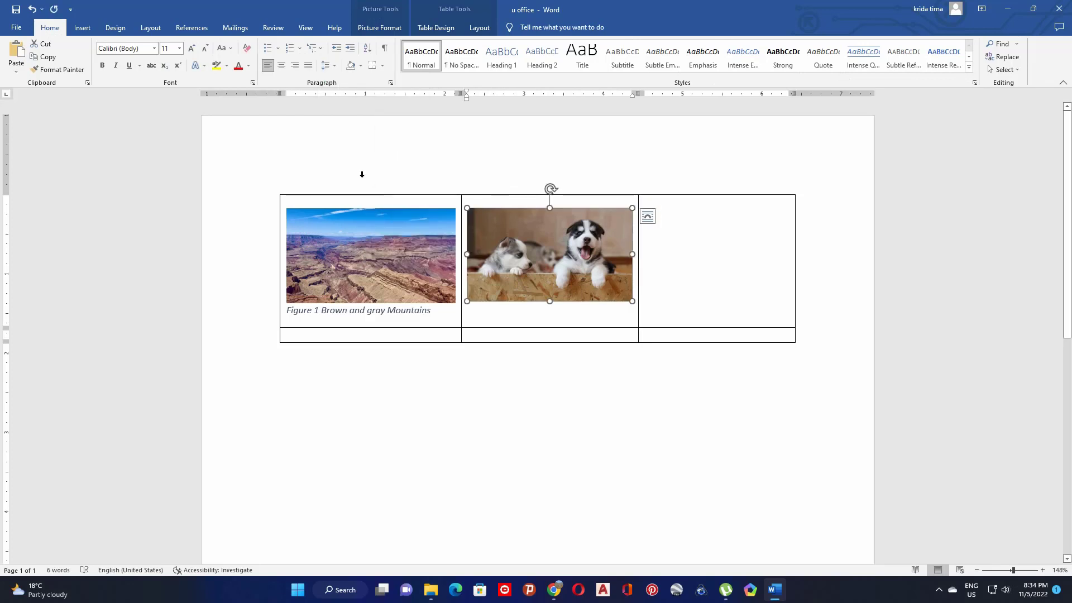
Step: Caption the puppies photo 'Figure 2 Puppes in a Crate.'
right_click(542, 264)
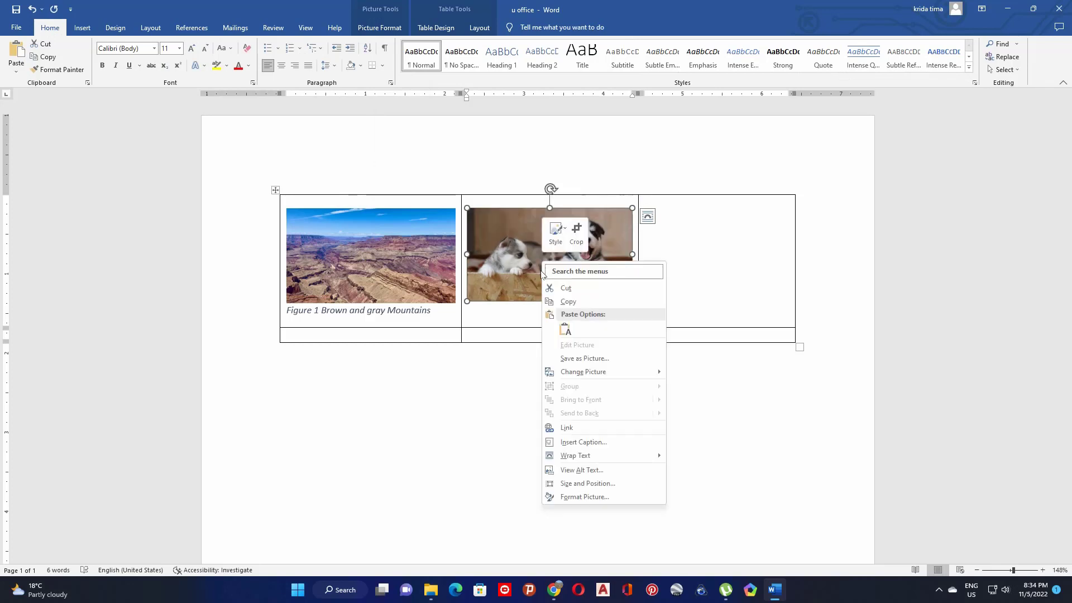
left_click(582, 442)
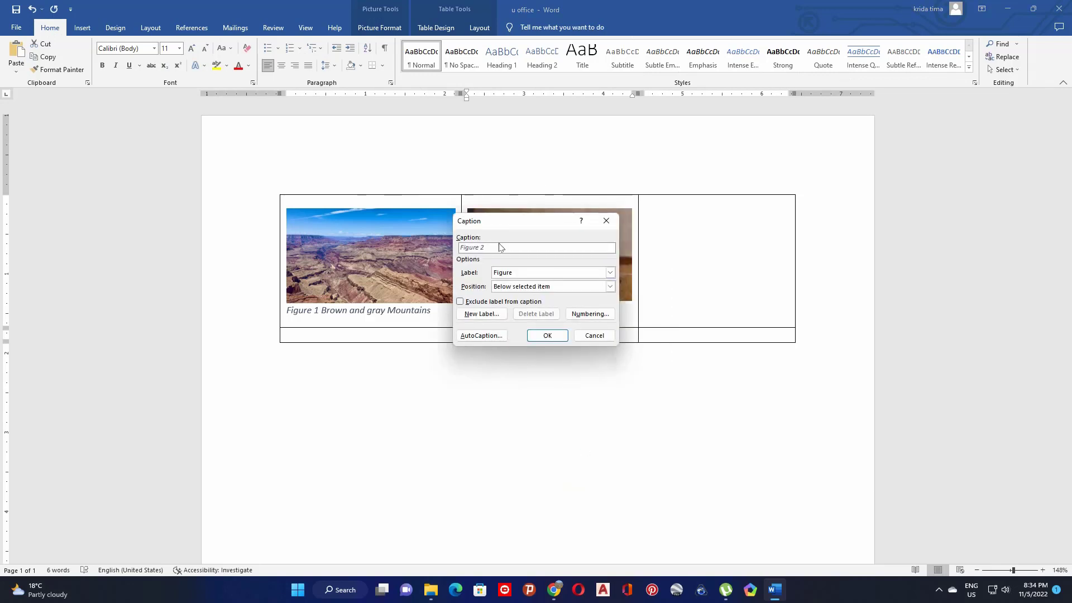
type("Puppes in a Crate.")
left_click(545, 336)
Step: Remove the blank line below the caption and correct 'Puppes' to 'Puppies'
left_click(500, 326)
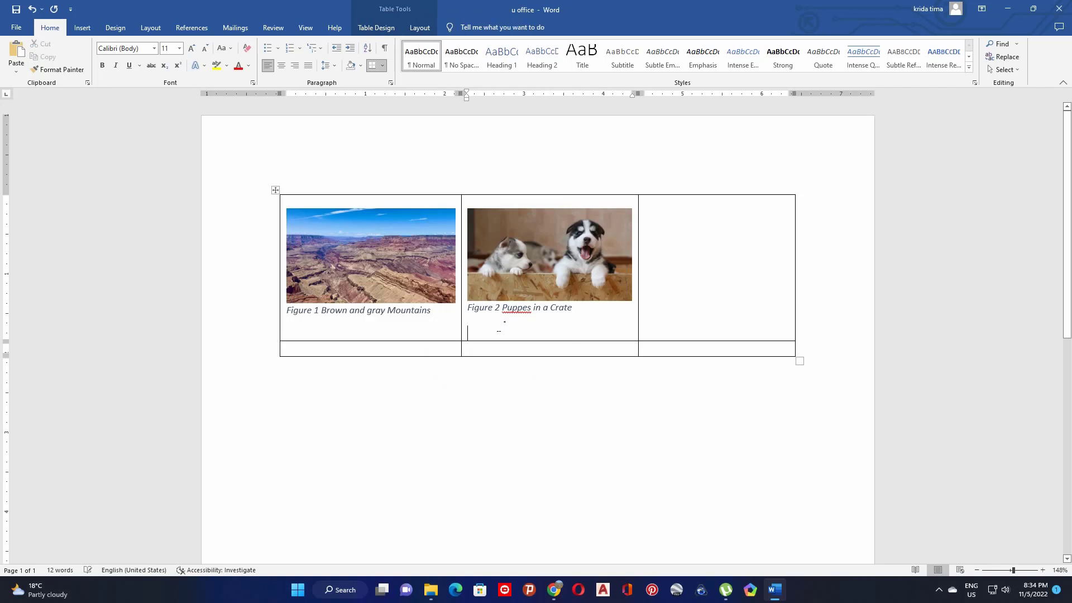
key("BackSpace")
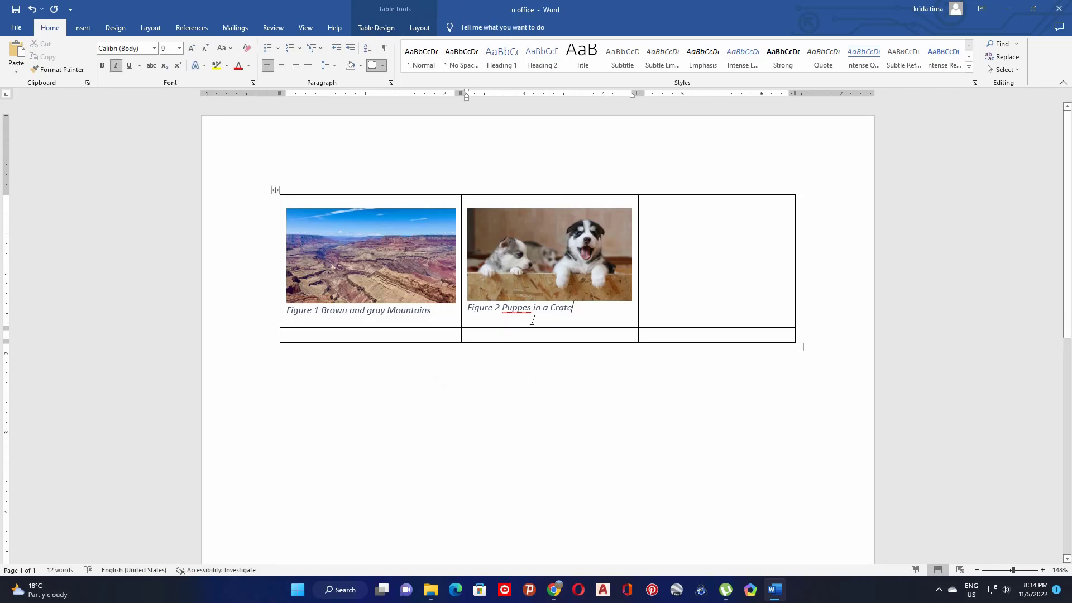
right_click(513, 310)
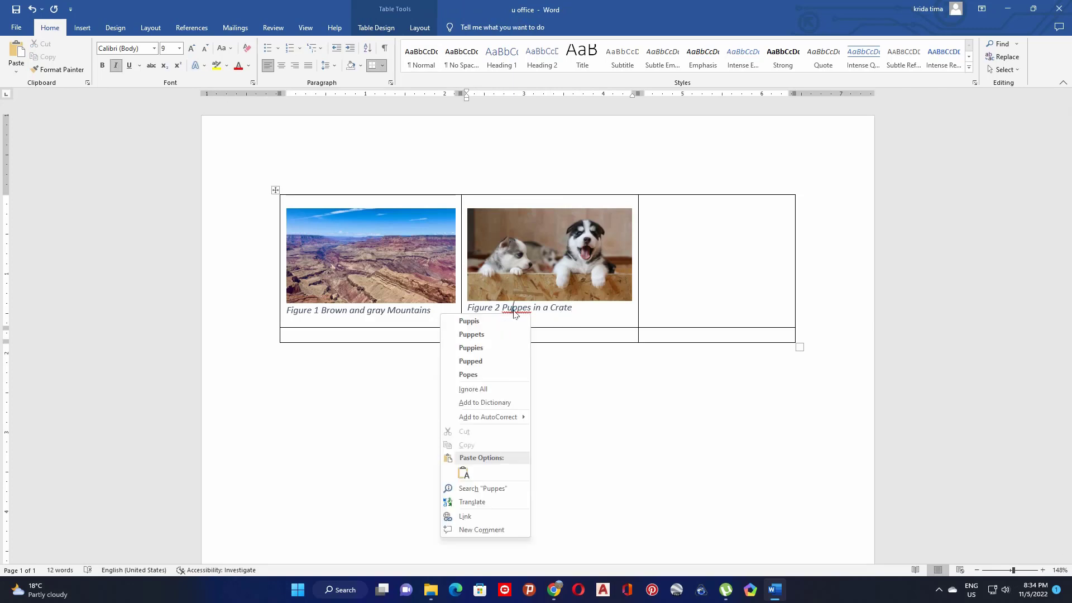
left_click(479, 348)
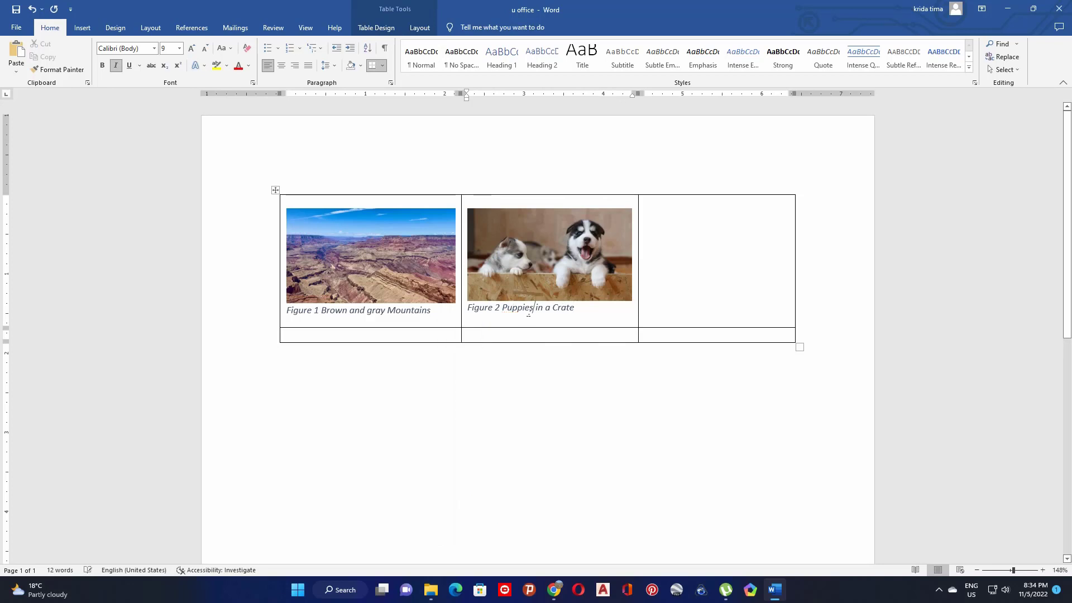
left_click(661, 226)
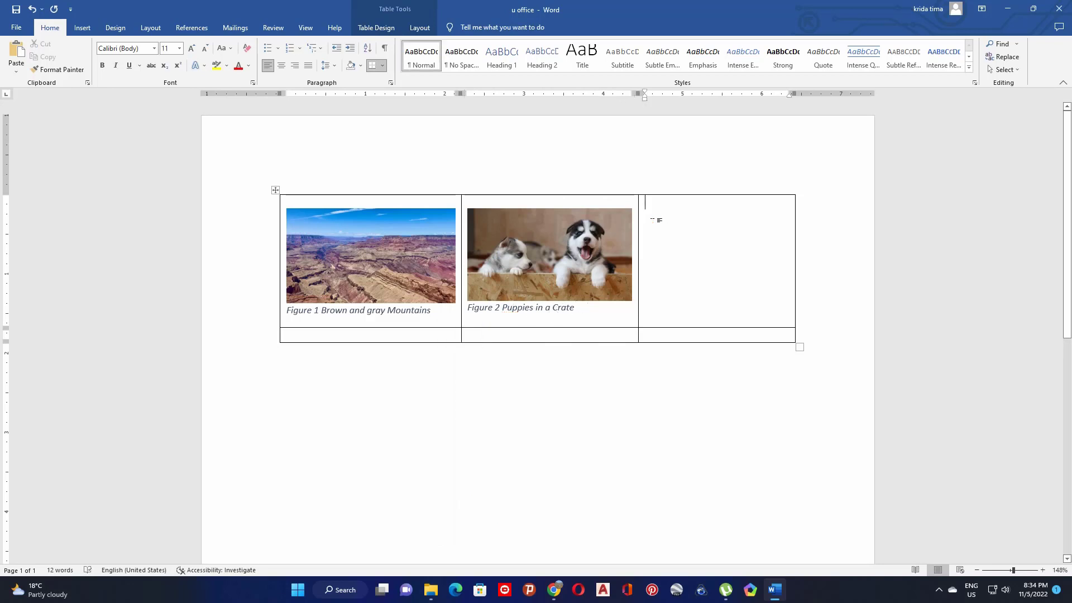
Step: Insert the rabbits photo into the third table cell and shrink it to 1.31" by 2.32"
left_click(81, 29)
left_click(131, 69)
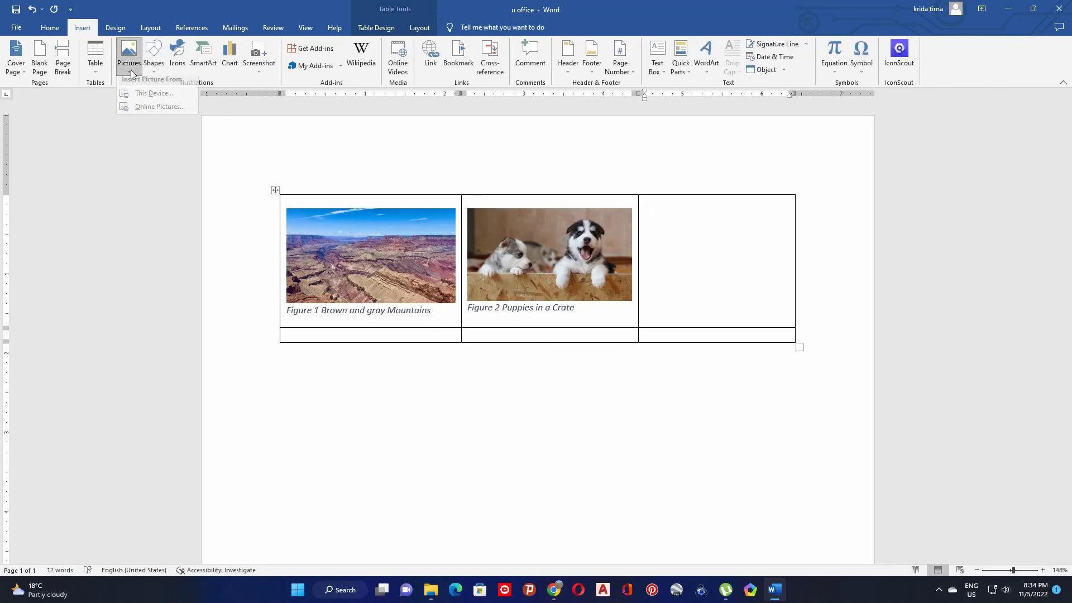
left_click(154, 98)
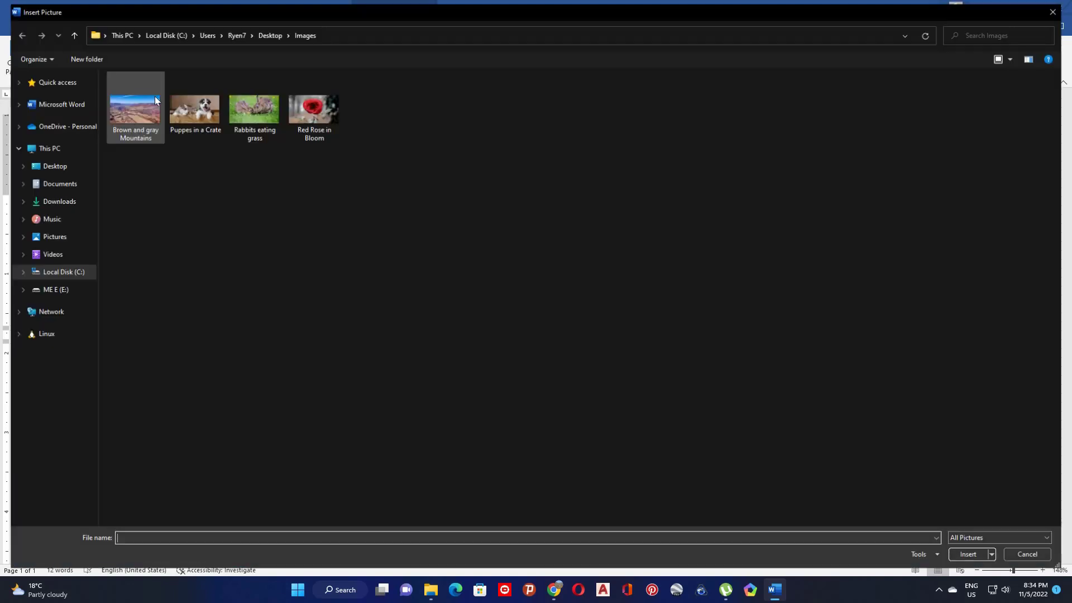
left_click(256, 112)
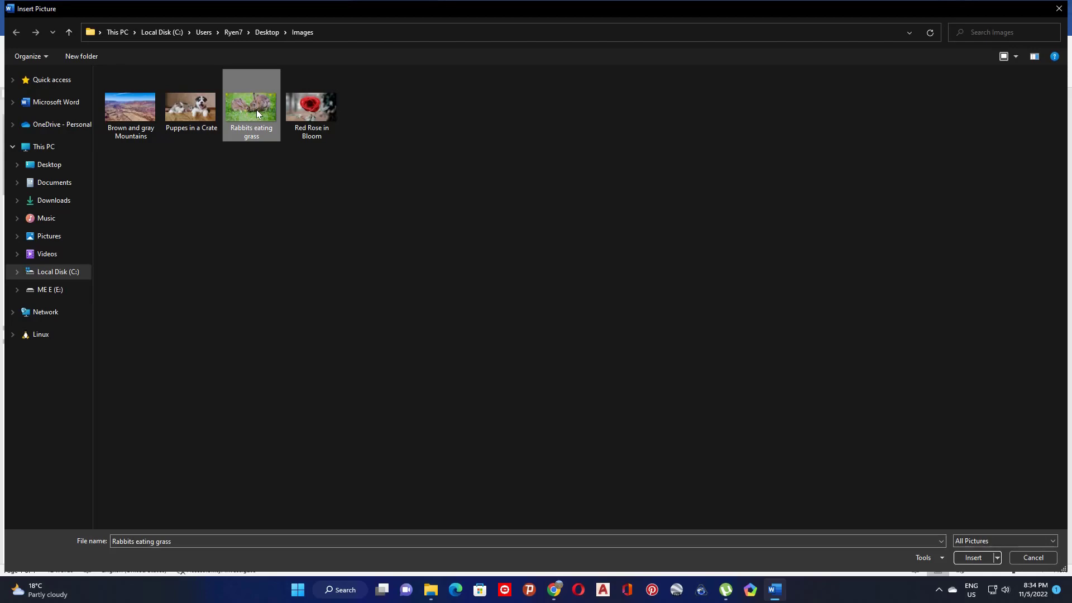
left_click(969, 560)
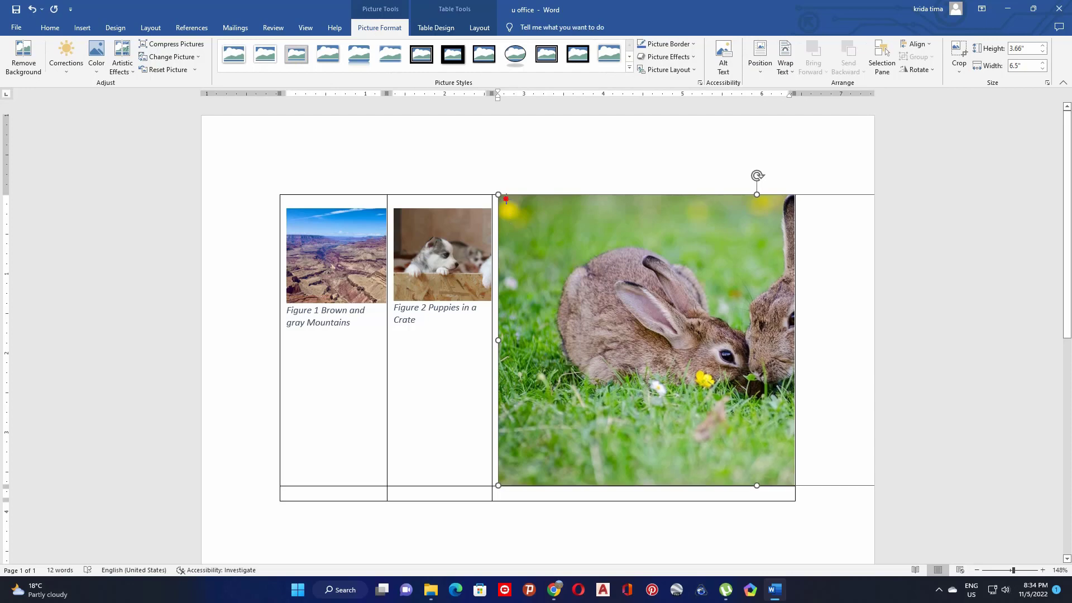
left_click_drag(498, 194, 596, 299)
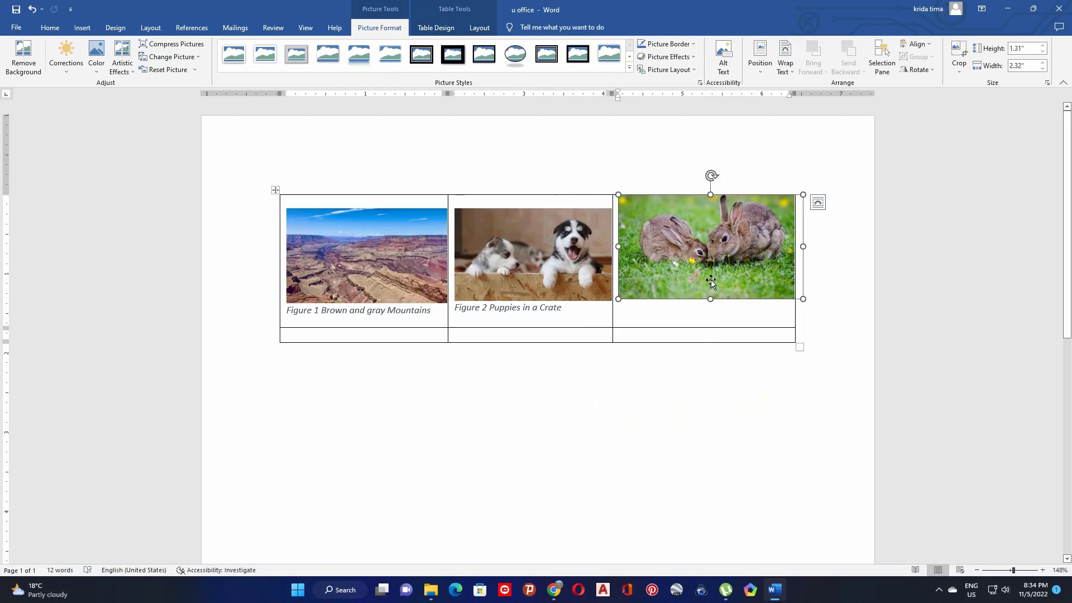
Step: Add space before the rabbit photo's paragraph so it lines up with the others
left_click(51, 29)
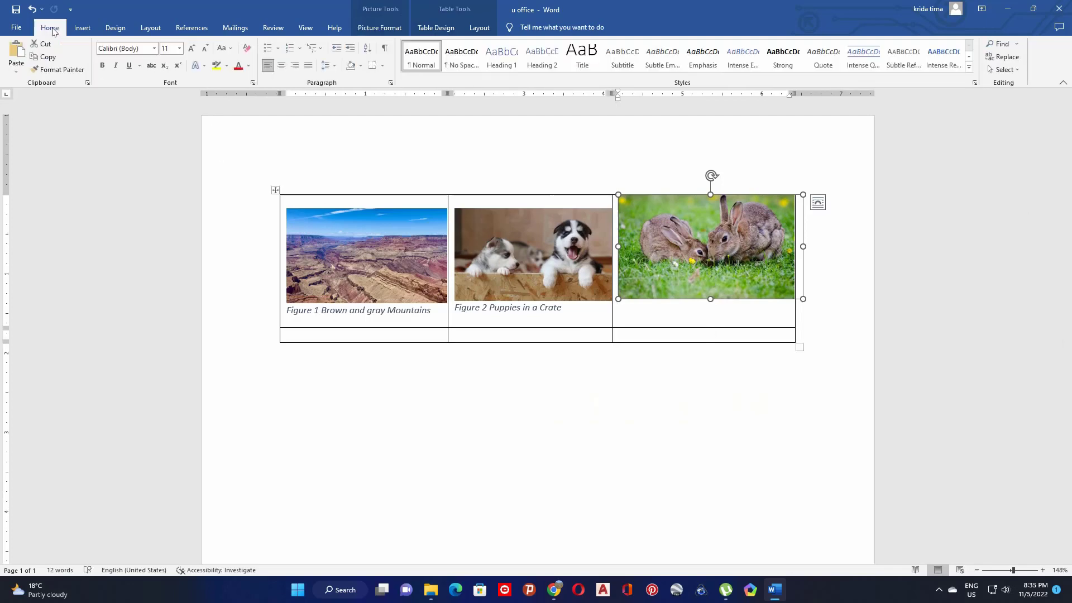
left_click(334, 67)
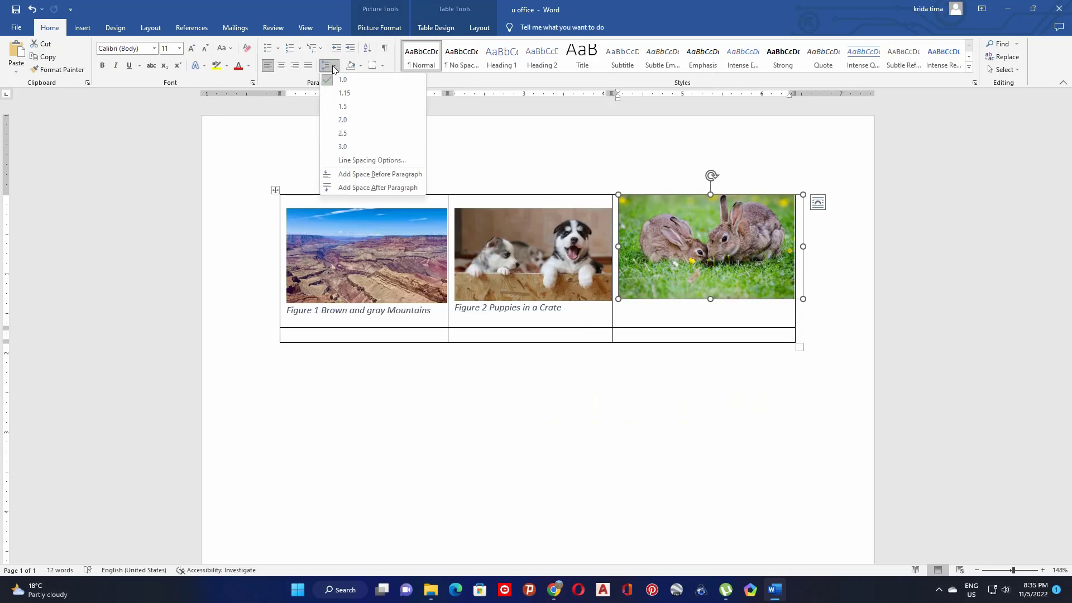
left_click(360, 173)
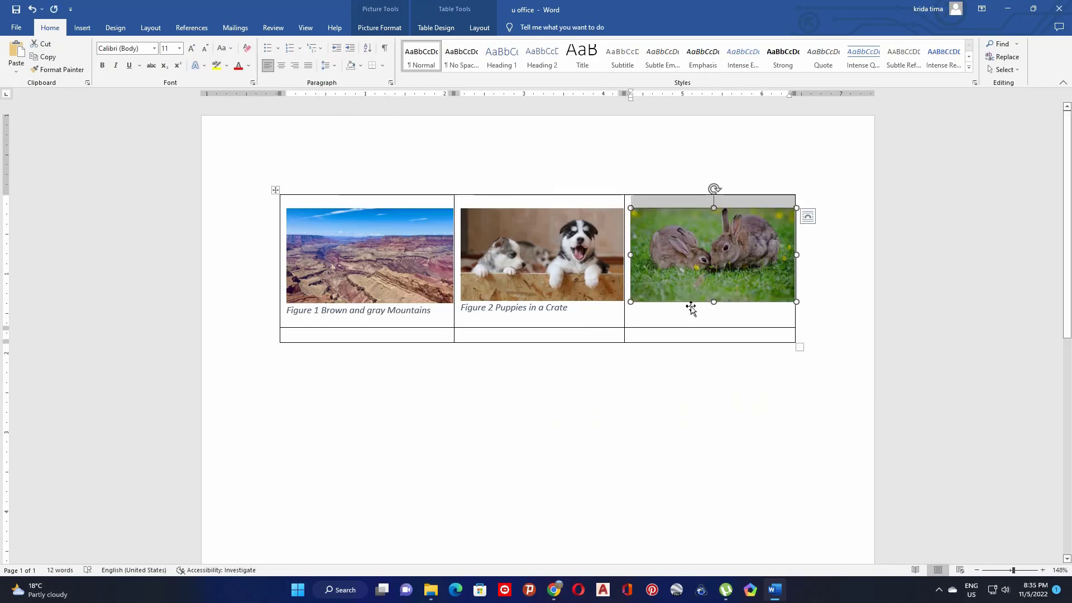
Step: Add the caption 'Figure 3 Rabbits eating grass' beneath the rabbit photo
right_click(695, 283)
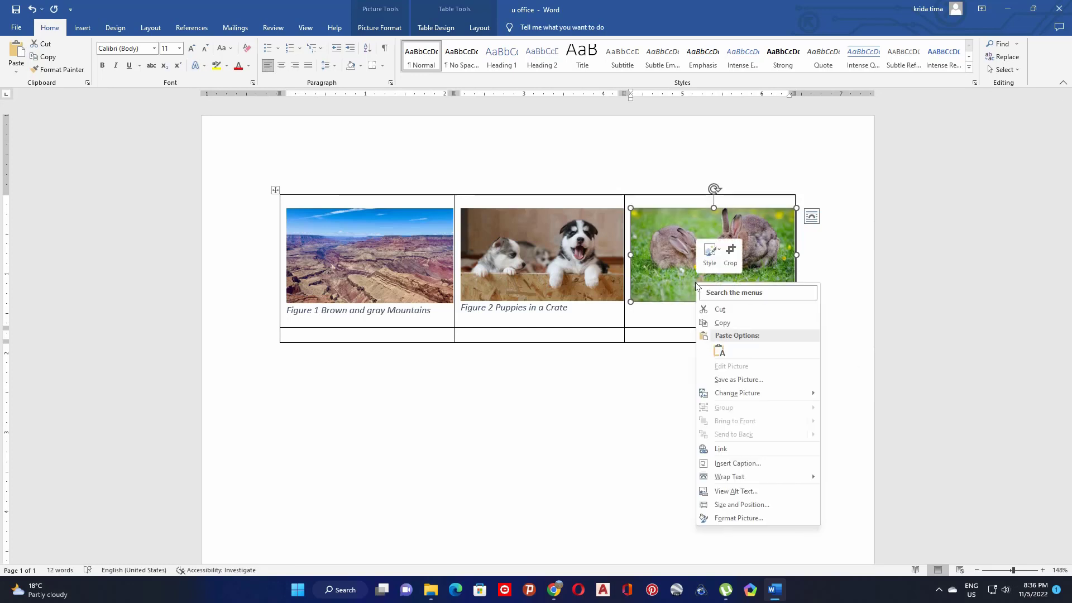
left_click(750, 470)
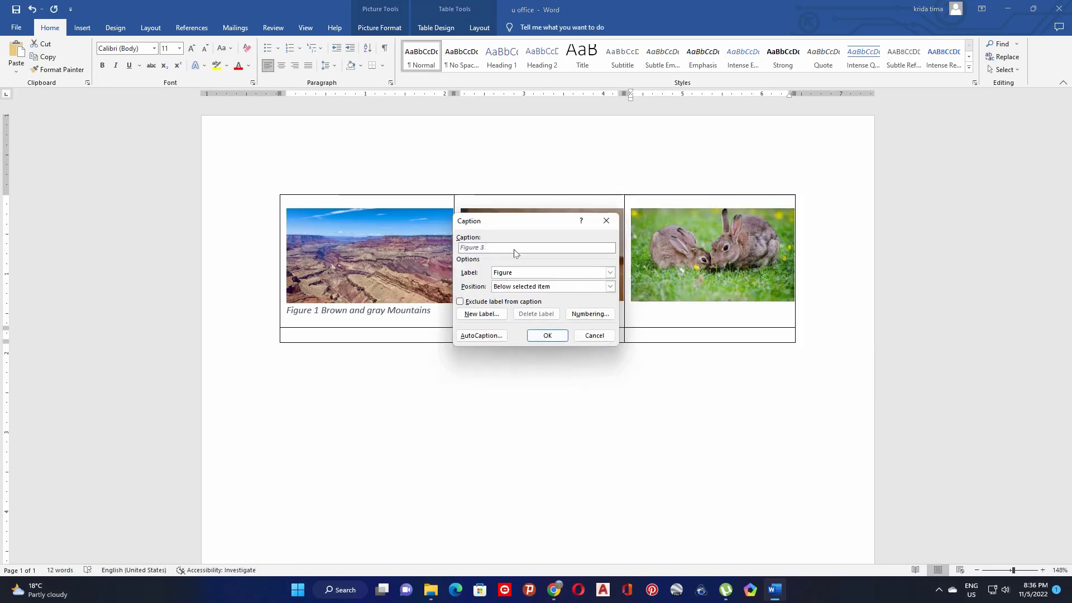
type("Rabbits eating grass")
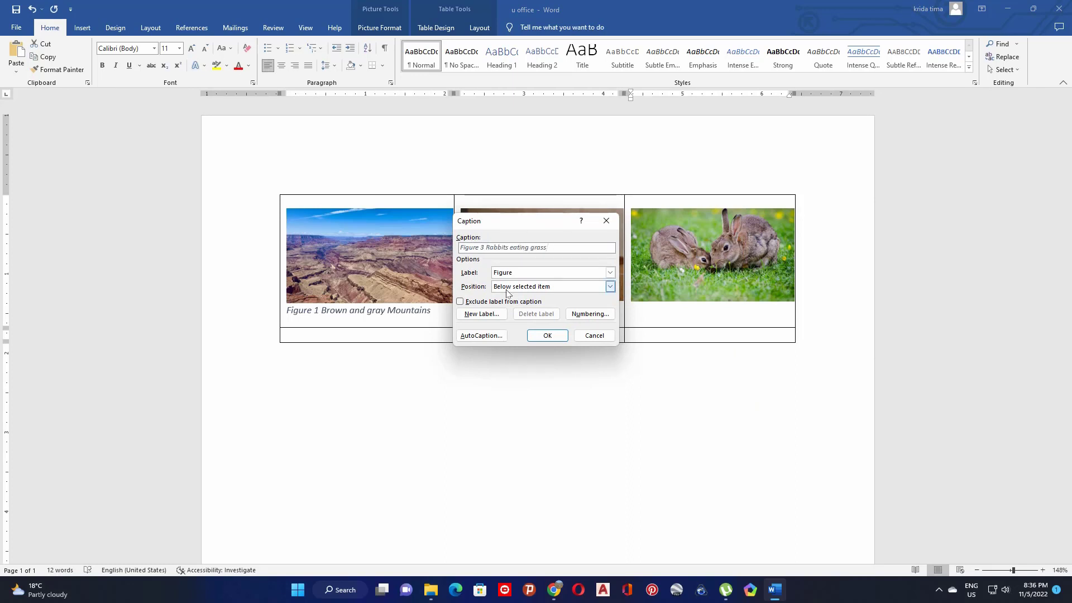
left_click(547, 335)
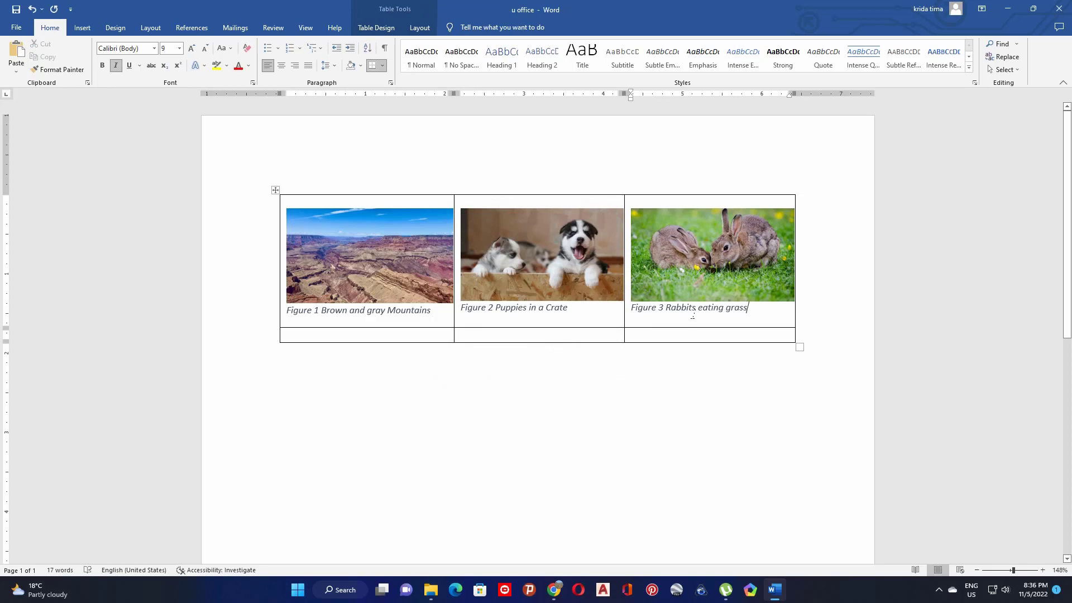
left_click(408, 336)
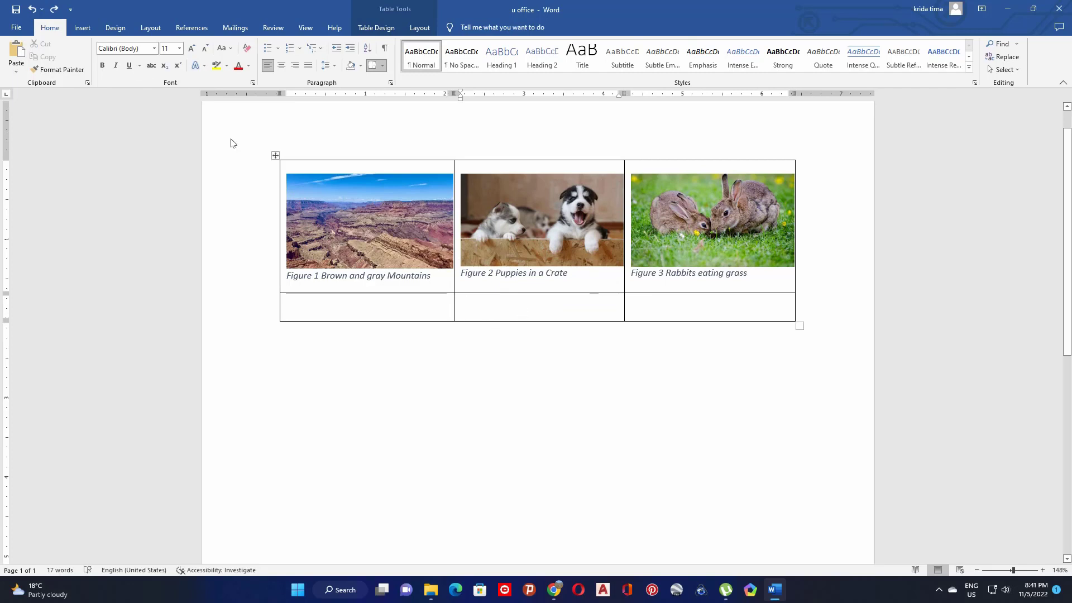
Step: Insert the 'Red Rose in Bloom' photo into row two's middle cell, shrunk to 1.18" by 2.1"
left_click(81, 27)
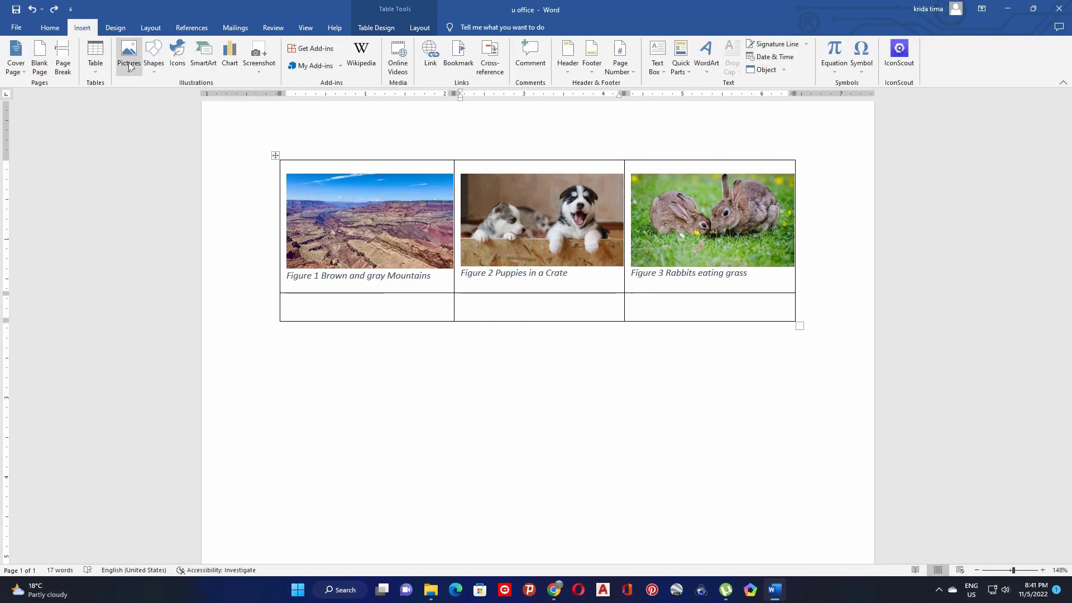
left_click(129, 59)
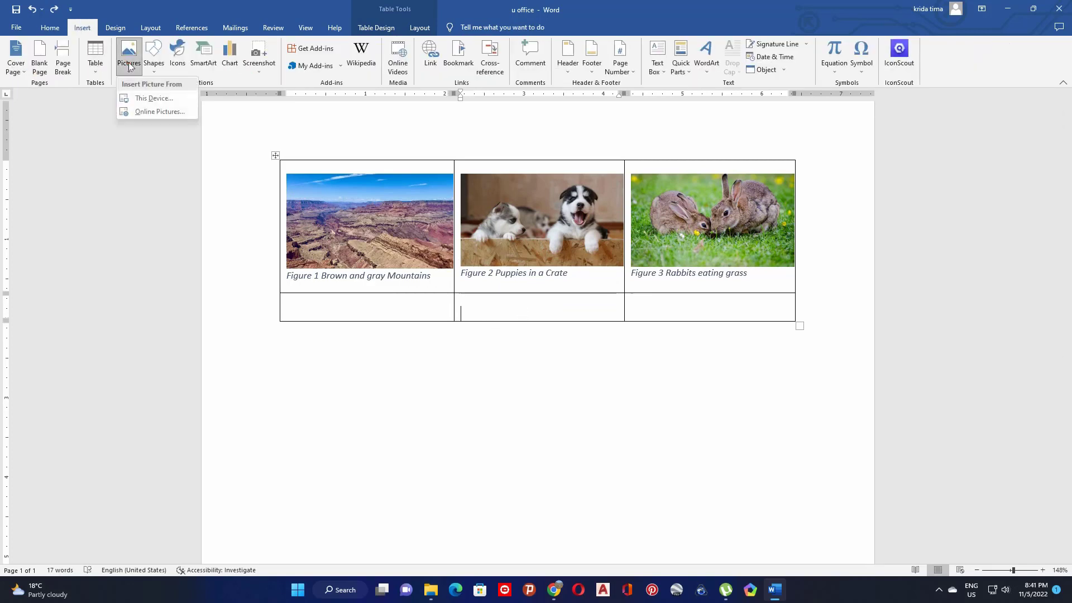
left_click(150, 97)
left_click(306, 111)
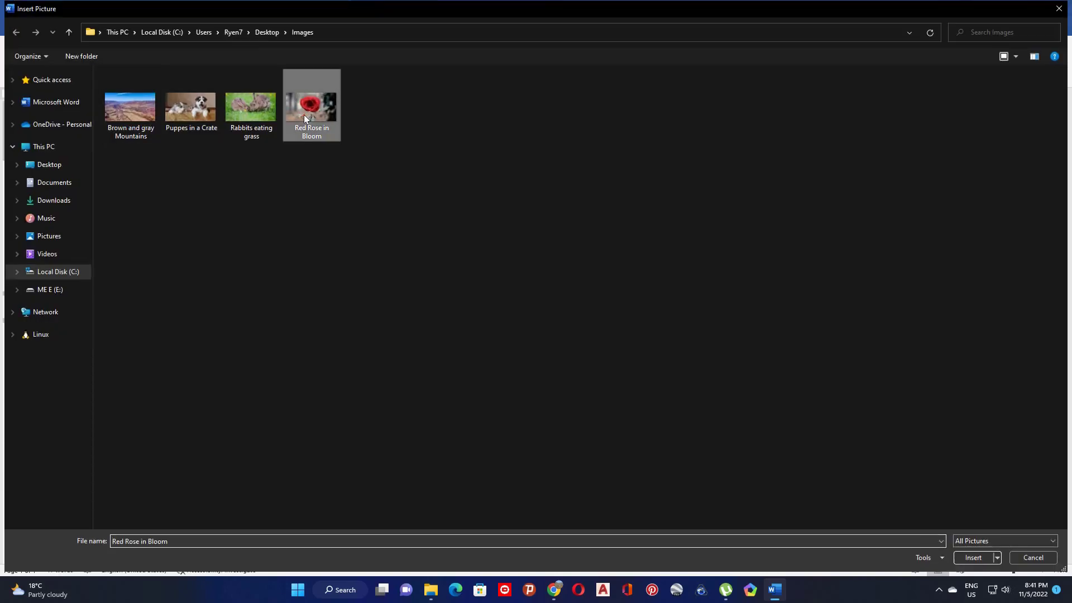
left_click(967, 562)
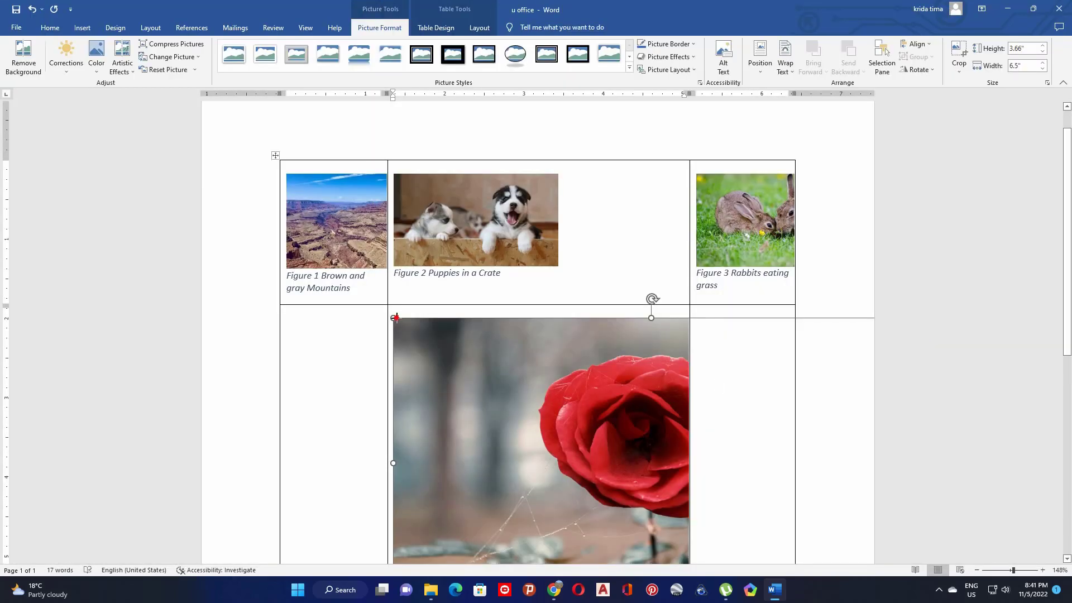
left_click_drag(394, 316, 511, 370)
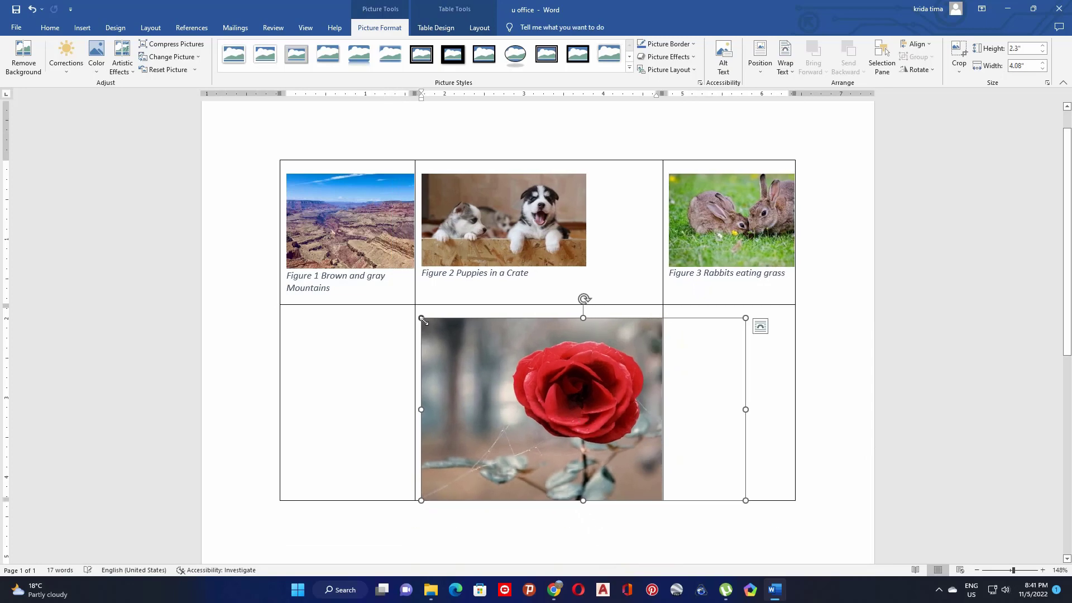
left_click_drag(453, 306, 465, 309)
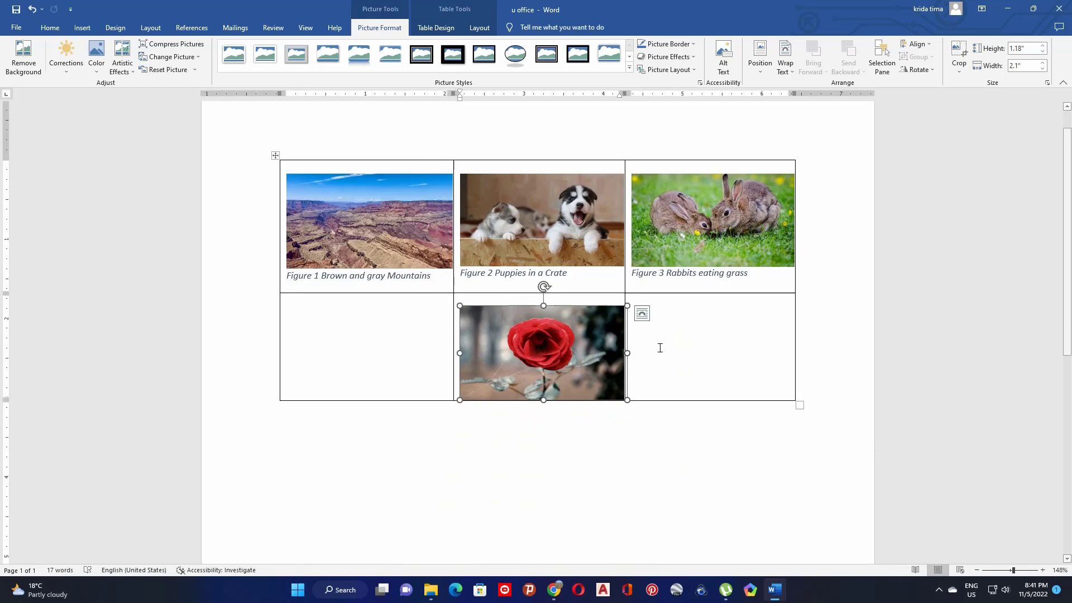
left_click(618, 443)
left_click(553, 357)
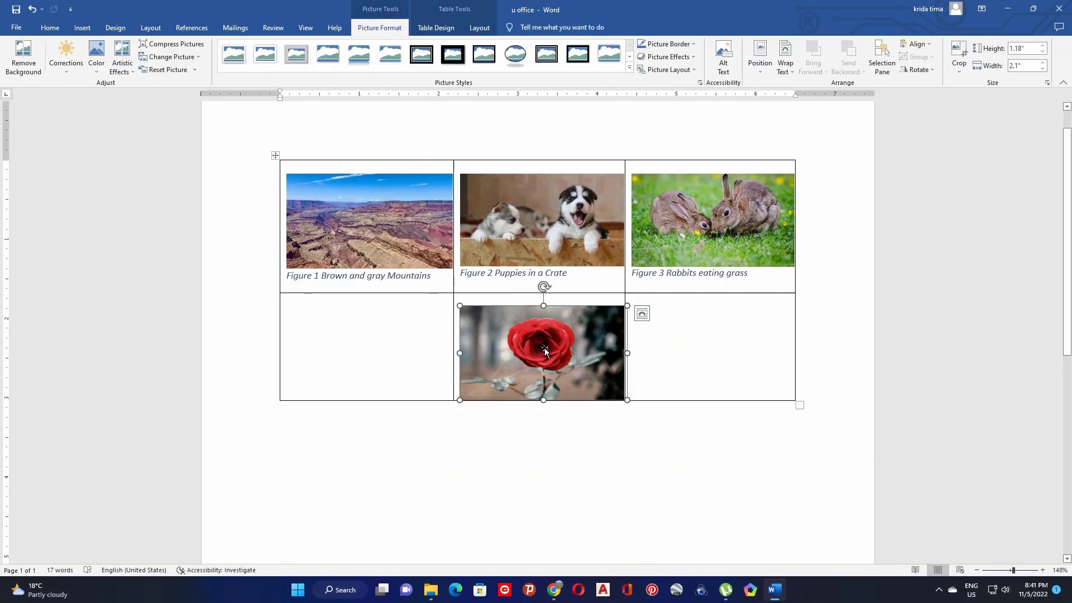
Step: Add the caption 'Figure 4 Red Rose in Bloom' beneath the rose photo
right_click(541, 334)
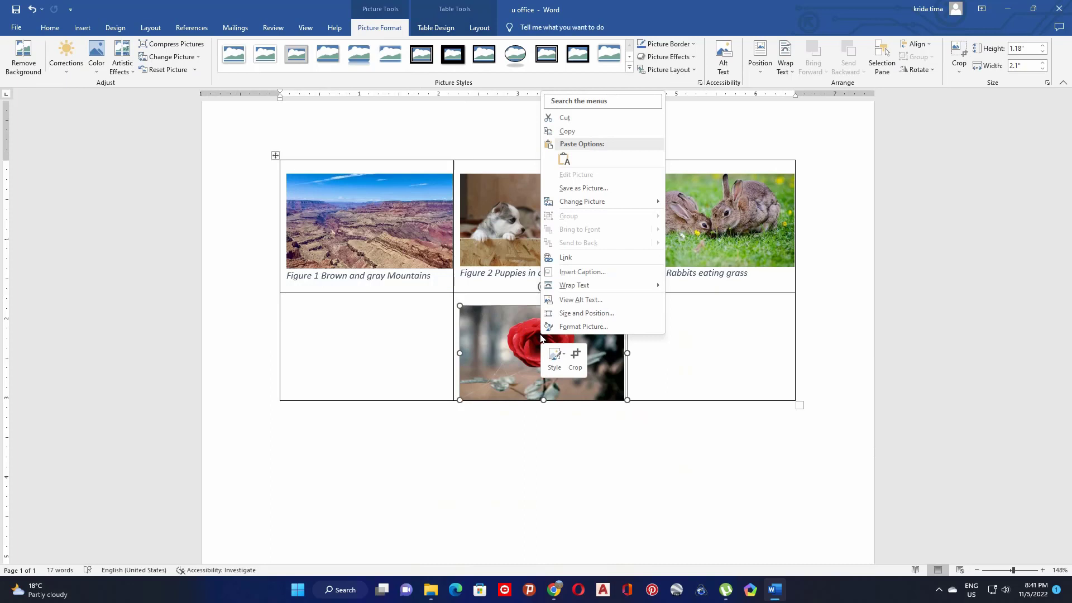
left_click(577, 273)
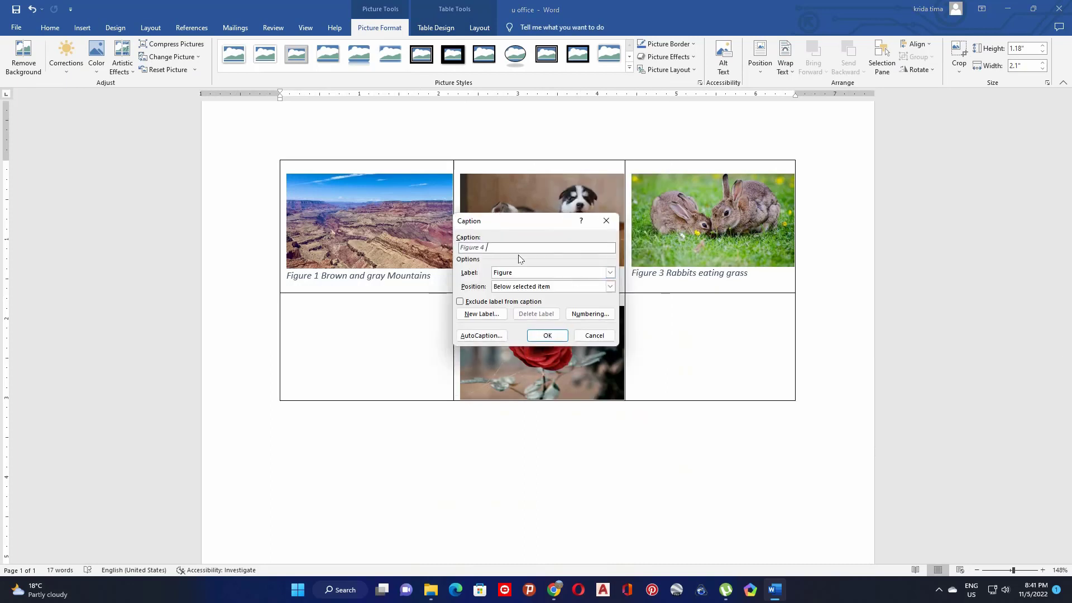
type("Red Rose in Bloom")
left_click(561, 336)
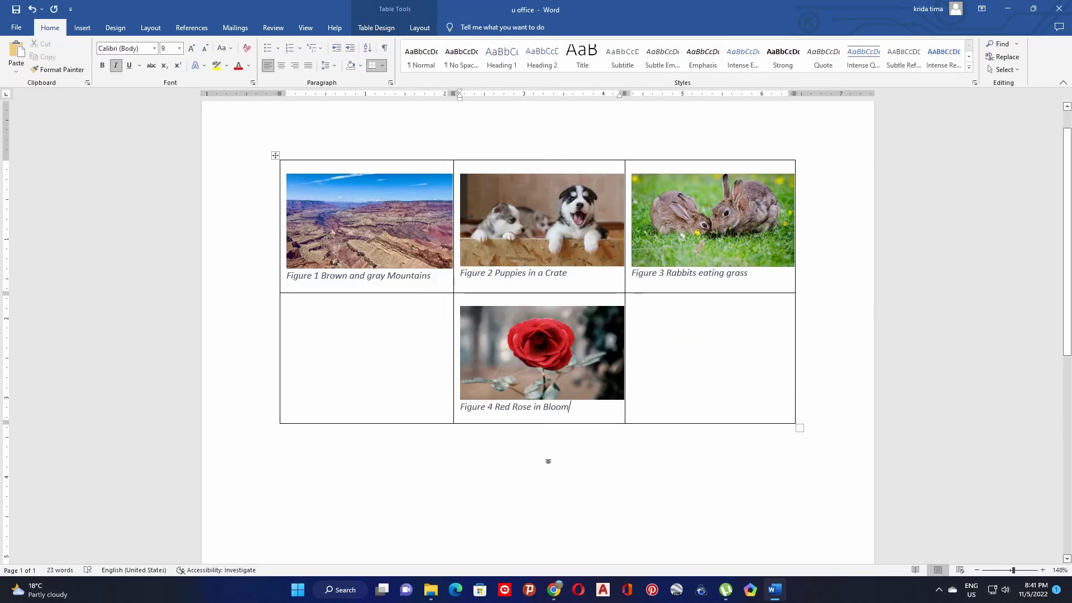
Step: Center the Figure 4 caption under the rose photo
left_click_drag(575, 407, 458, 408)
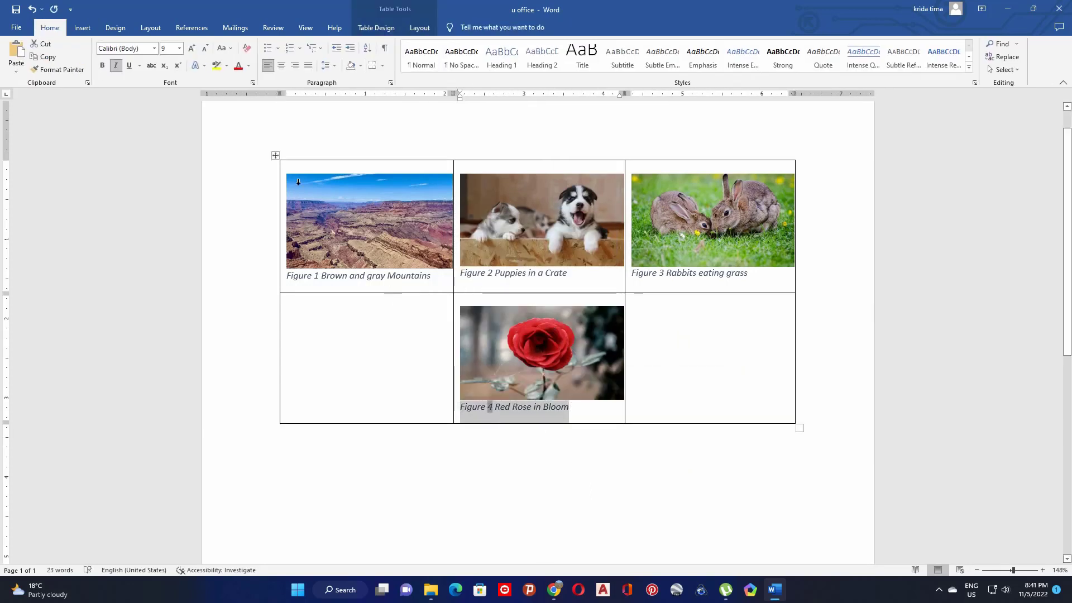
left_click(281, 66)
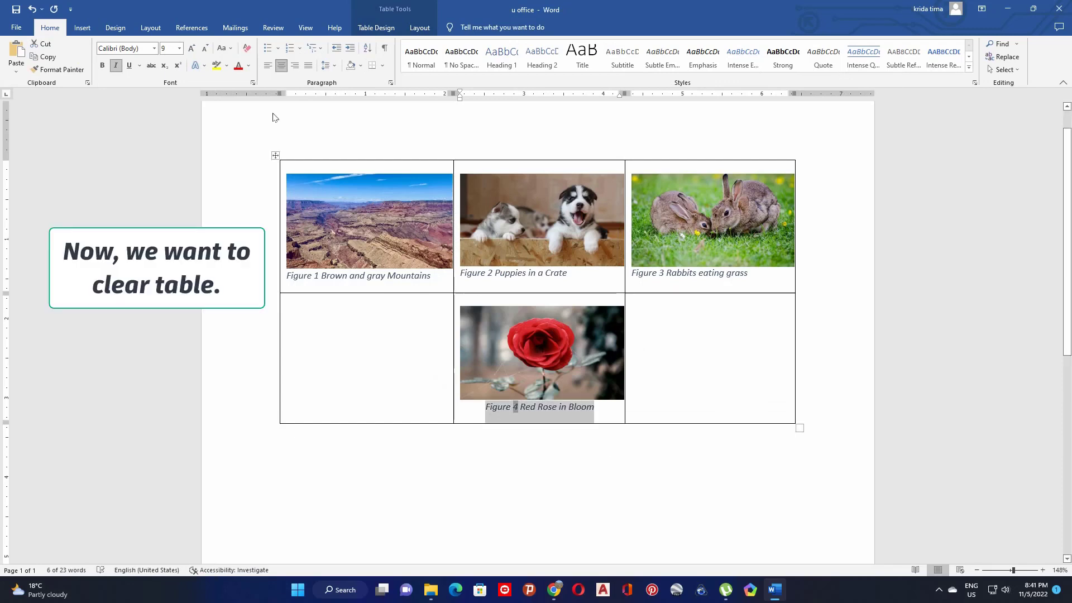
left_click(607, 413)
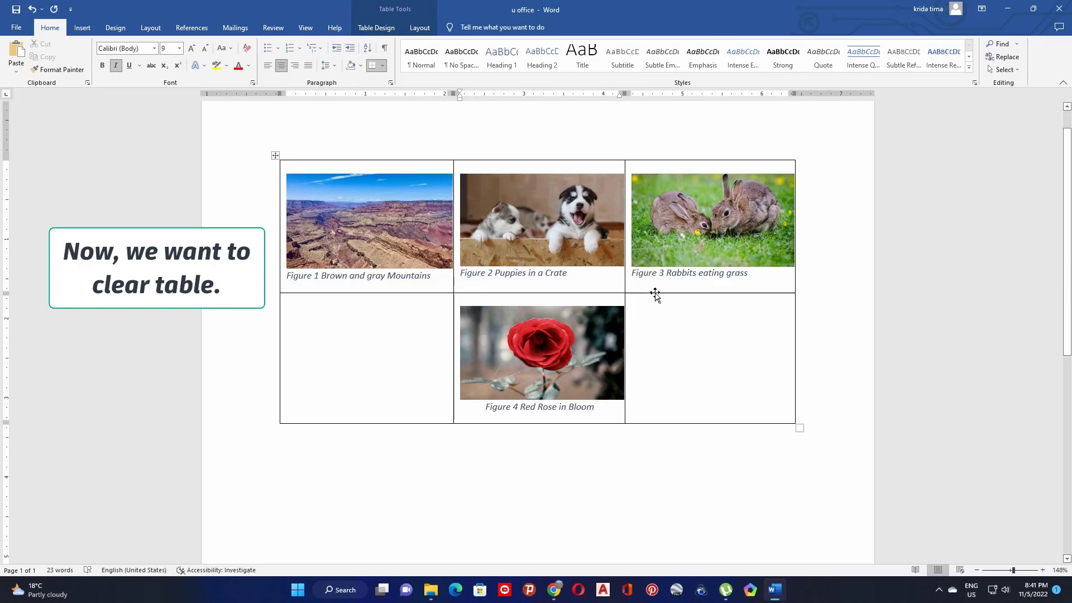
Step: Select the whole table and apply the Clear table style to remove all borders
double_click(276, 156)
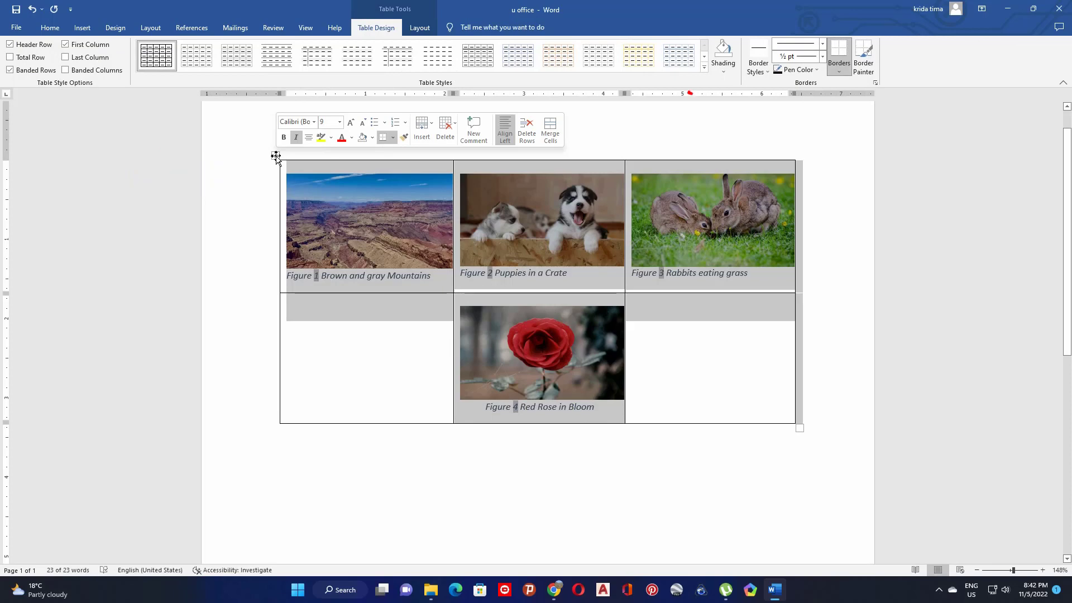
left_click(705, 69)
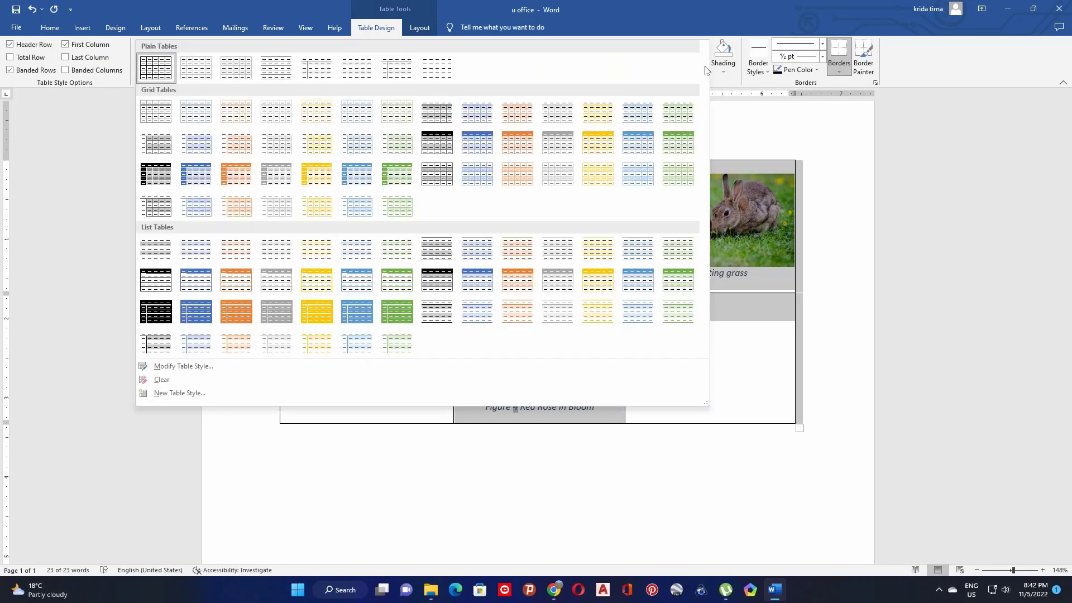
left_click(180, 380)
left_click(352, 451)
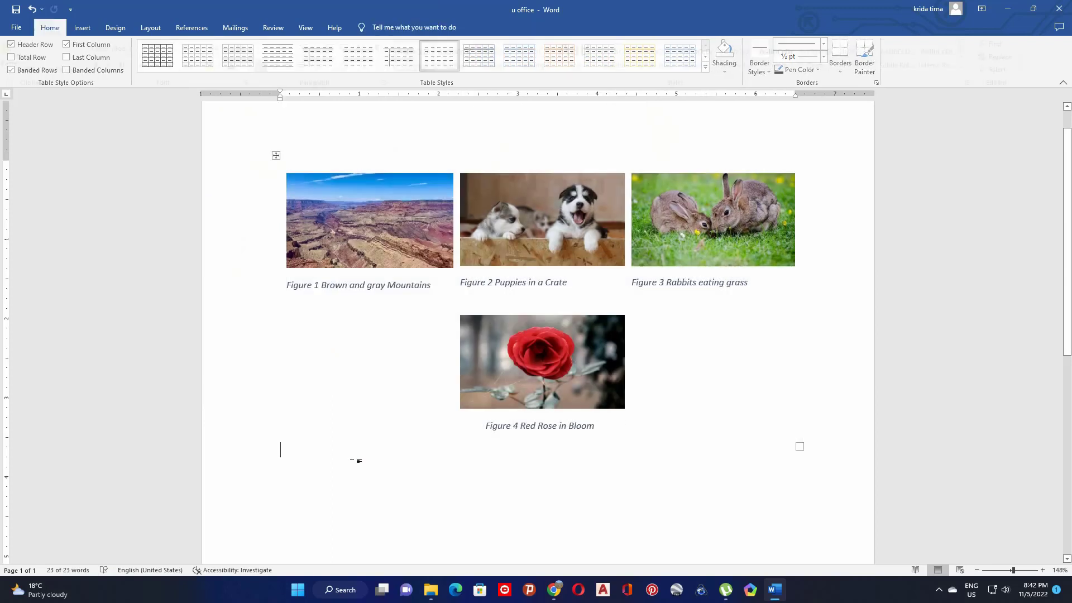
left_click(859, 313)
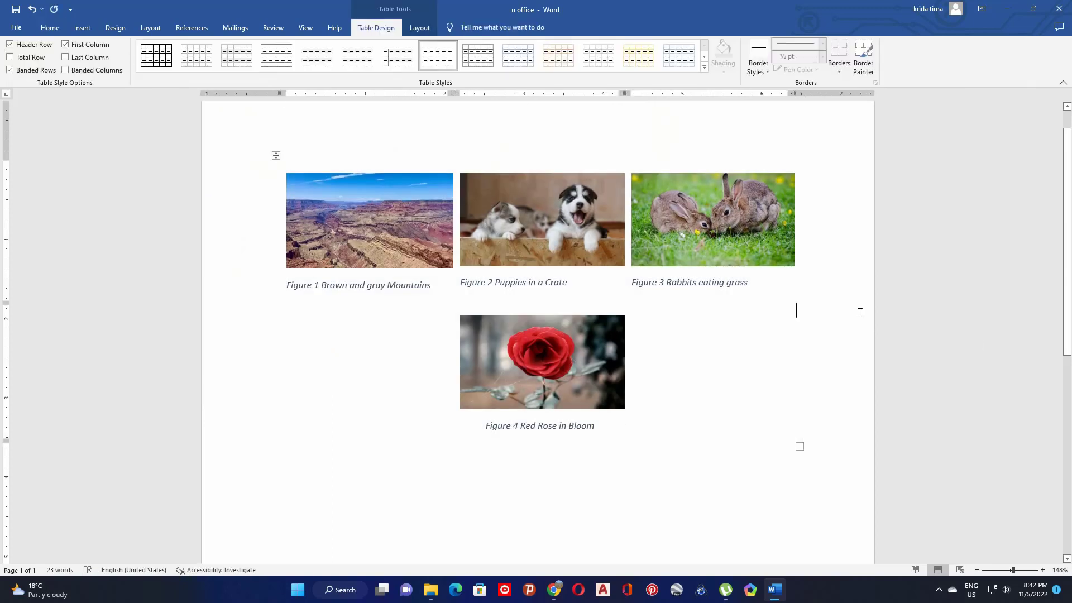